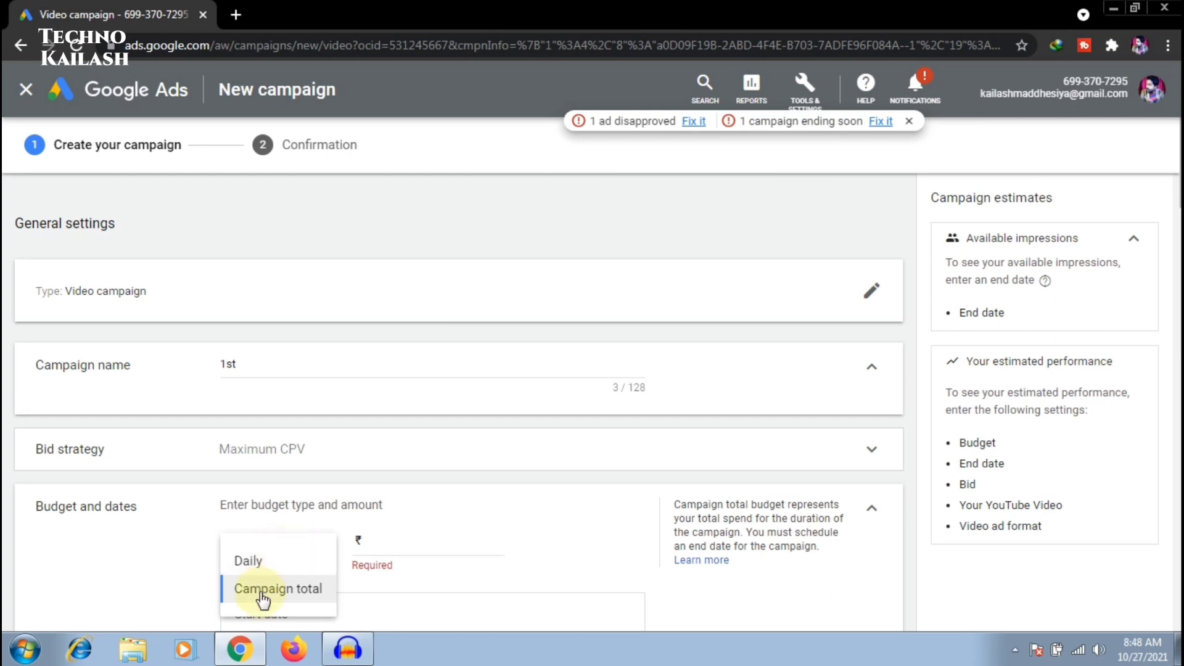
# Step: Set a campaign total budget of ₹100.00 and an end date of Oct 31, 2021
pyautogui.click(262, 595)
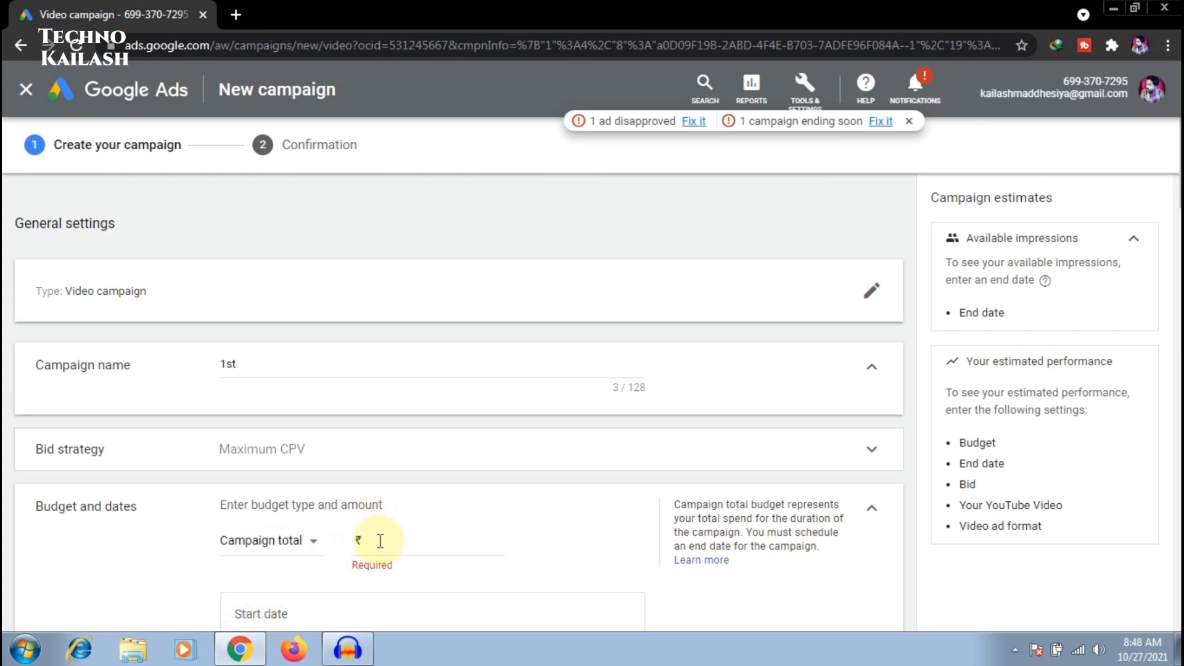
pyautogui.click(380, 541)
pyautogui.write('100.00')
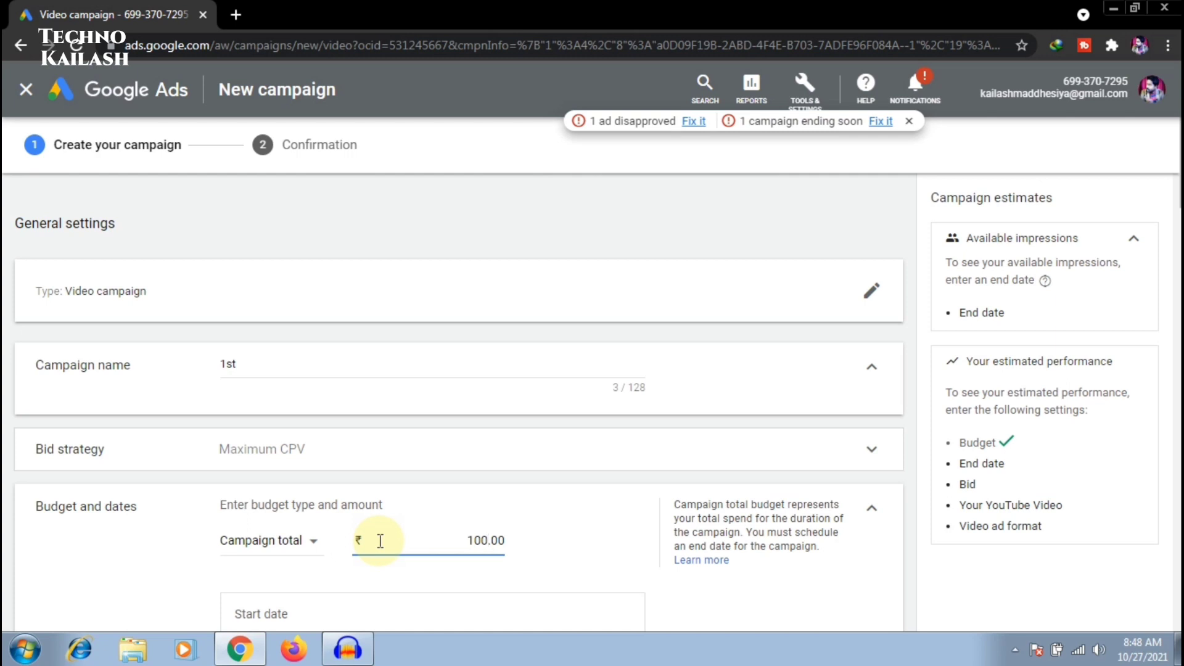
pyautogui.press('Tab')
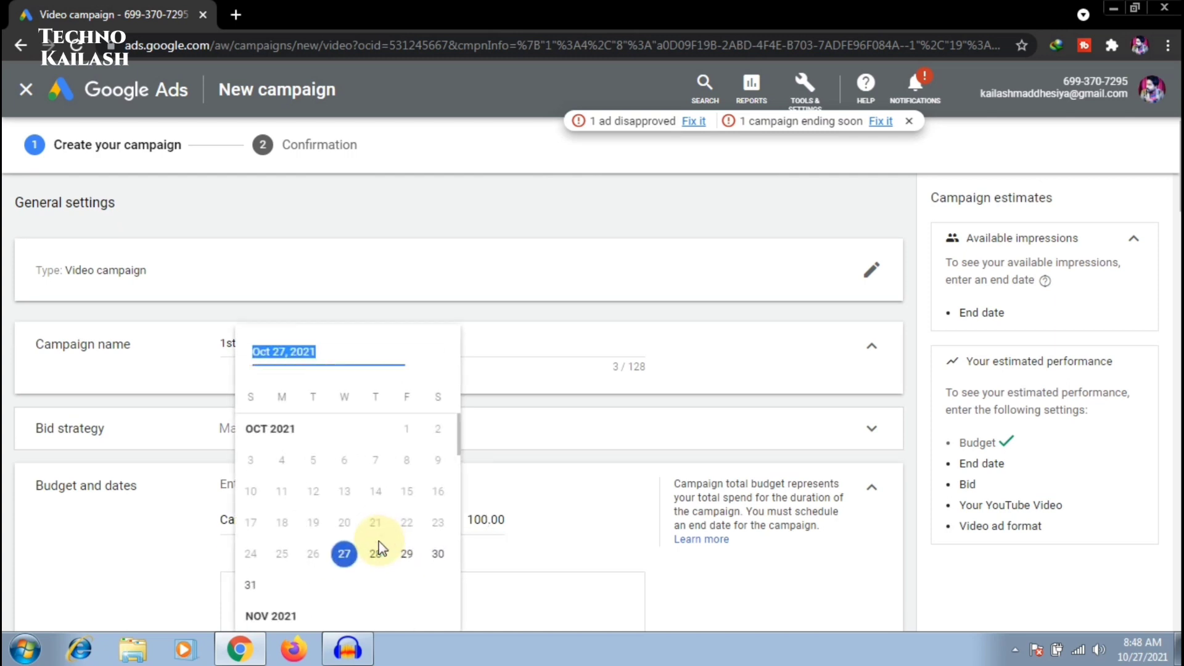
pyautogui.scroll(-4, 483, 521)
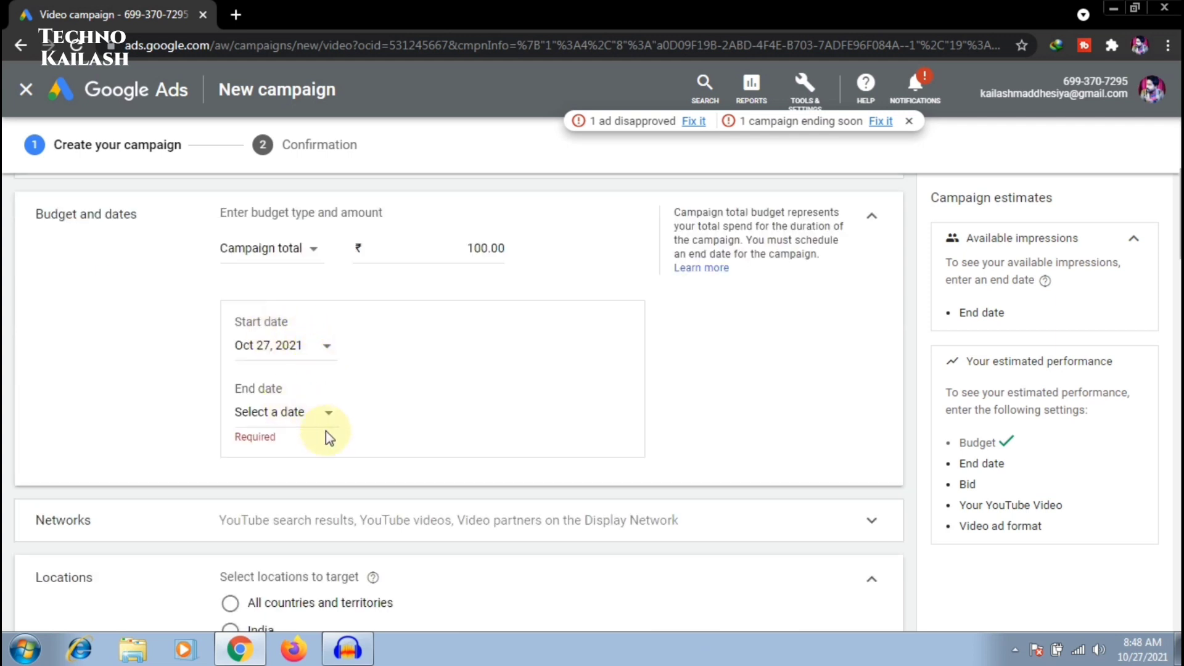
pyautogui.click(326, 415)
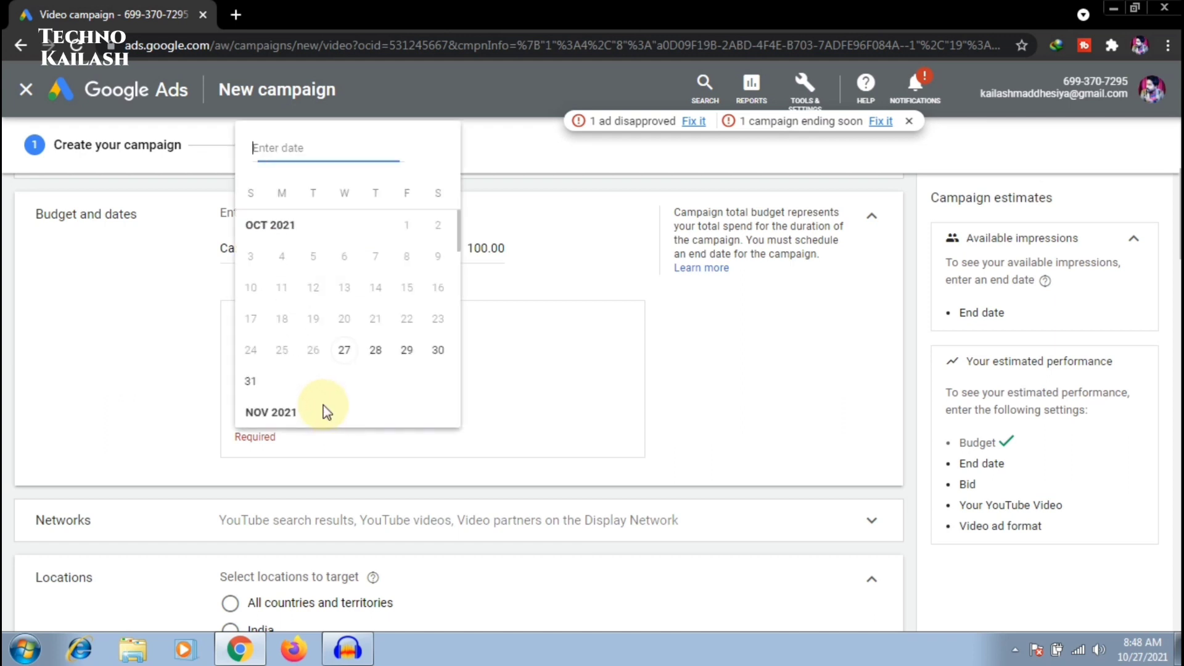
pyautogui.click(246, 391)
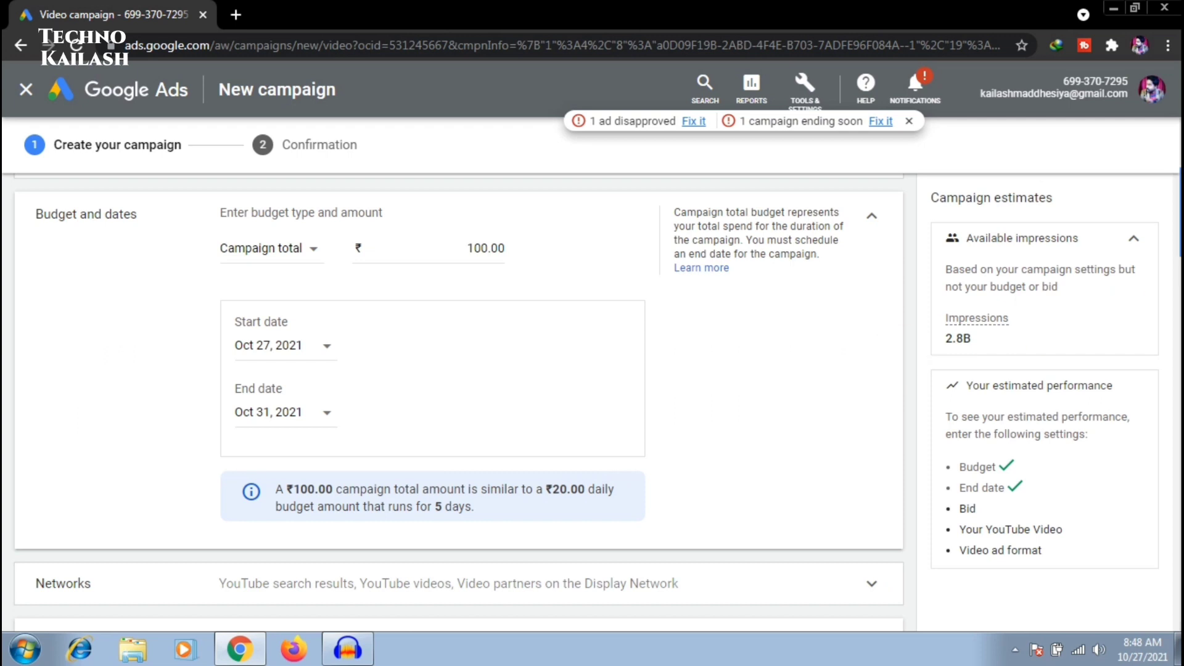
# Step: Exclude video partners on the Display Network from the campaign's networks
pyautogui.scroll(-5, 370, 289)
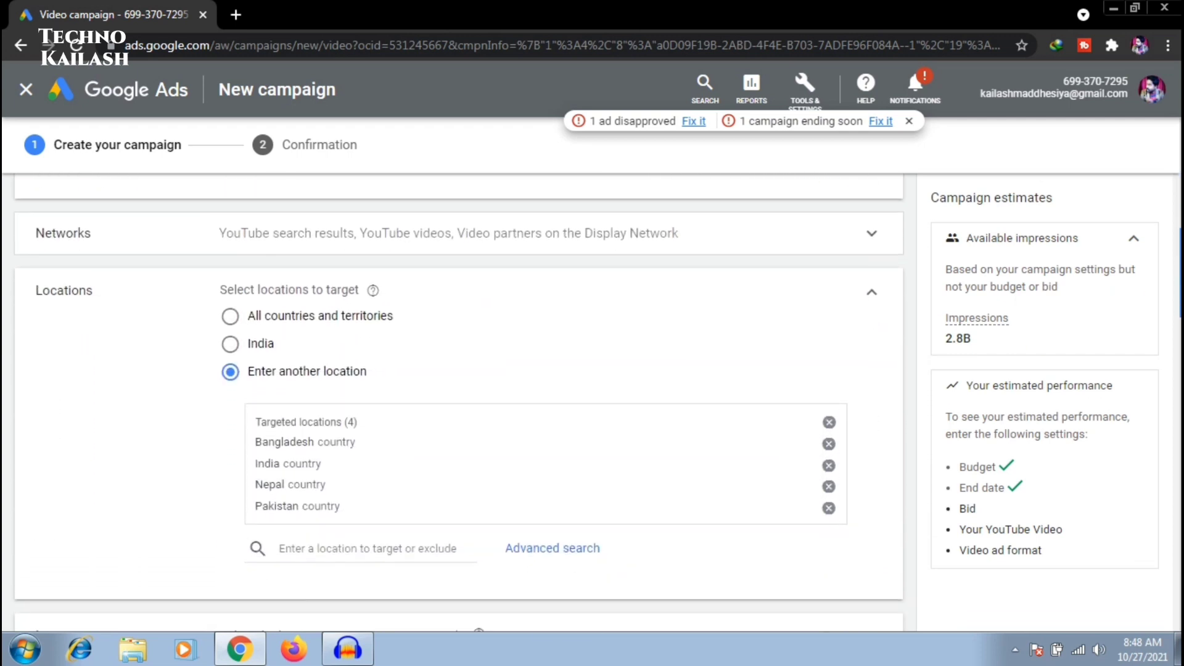
pyautogui.click(288, 248)
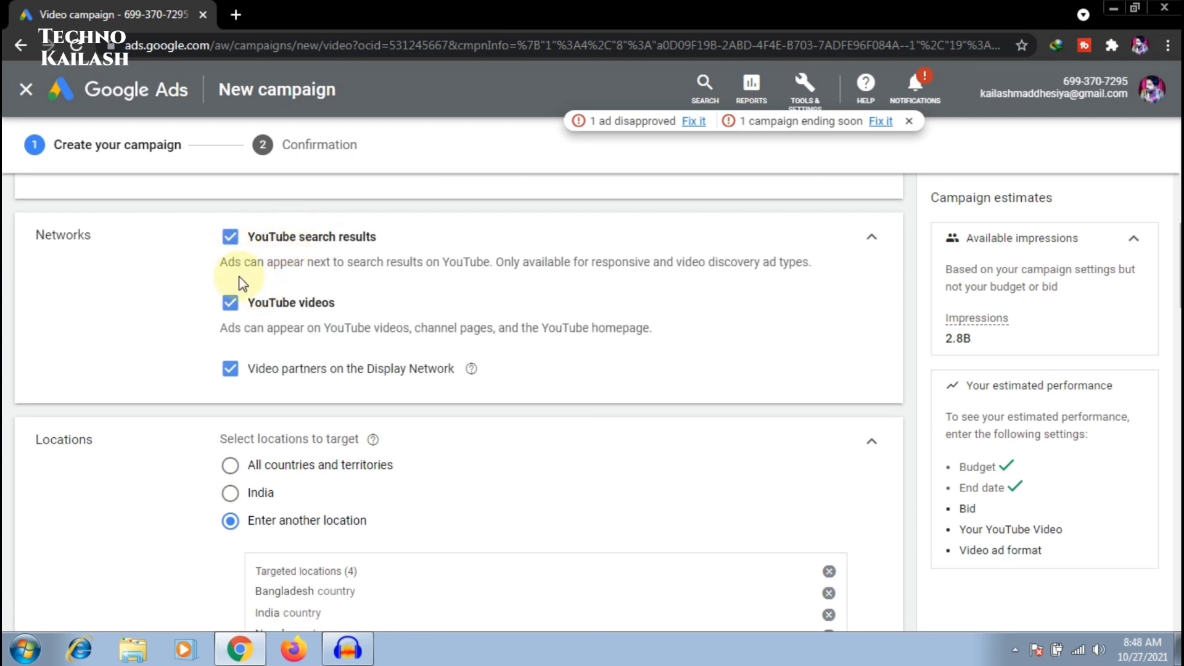
pyautogui.click(230, 369)
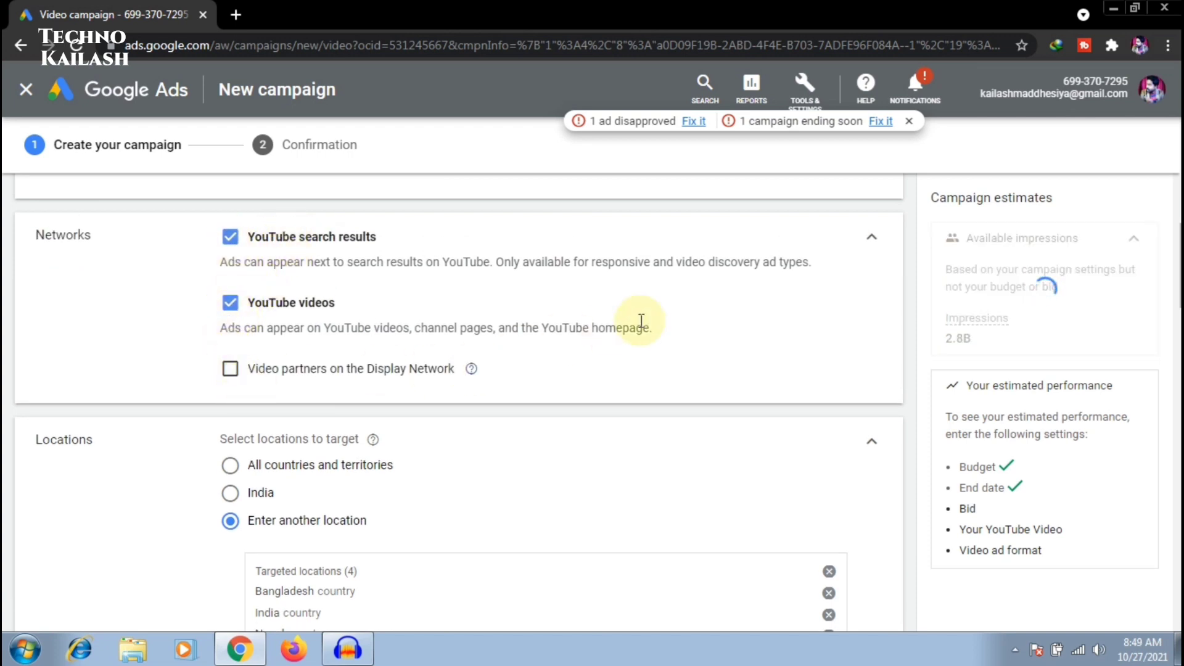
pyautogui.click(870, 239)
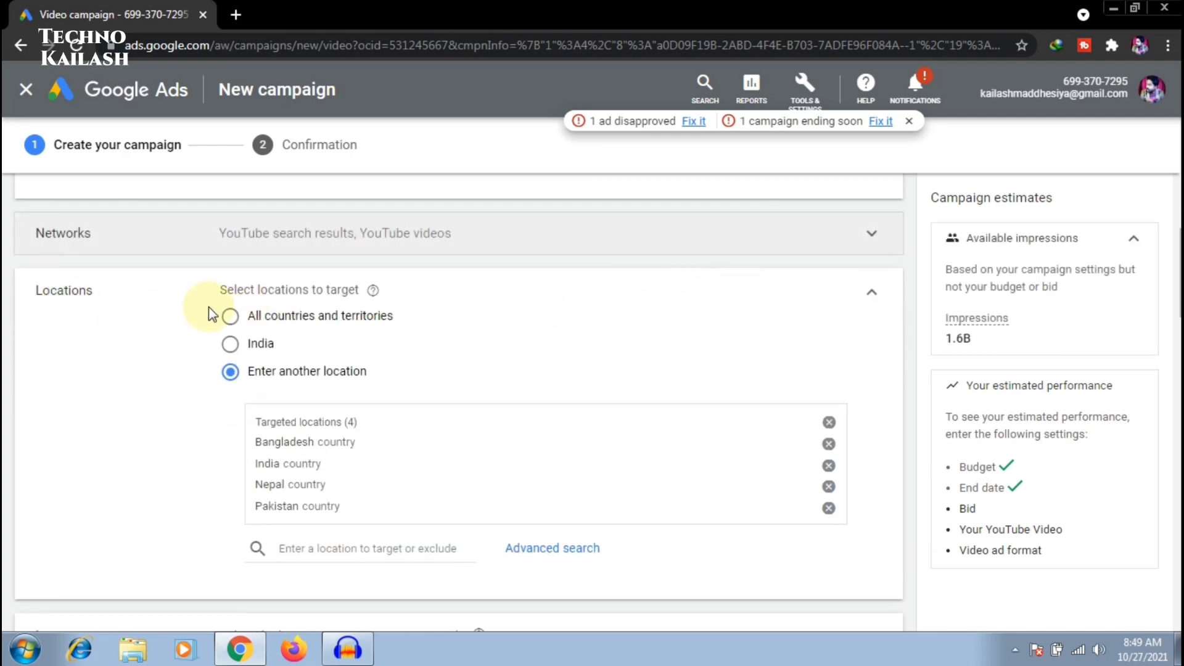
# Step: Set the content exclusions' inventory type to Expanded inventory
pyautogui.scroll(-1, 5, 209)
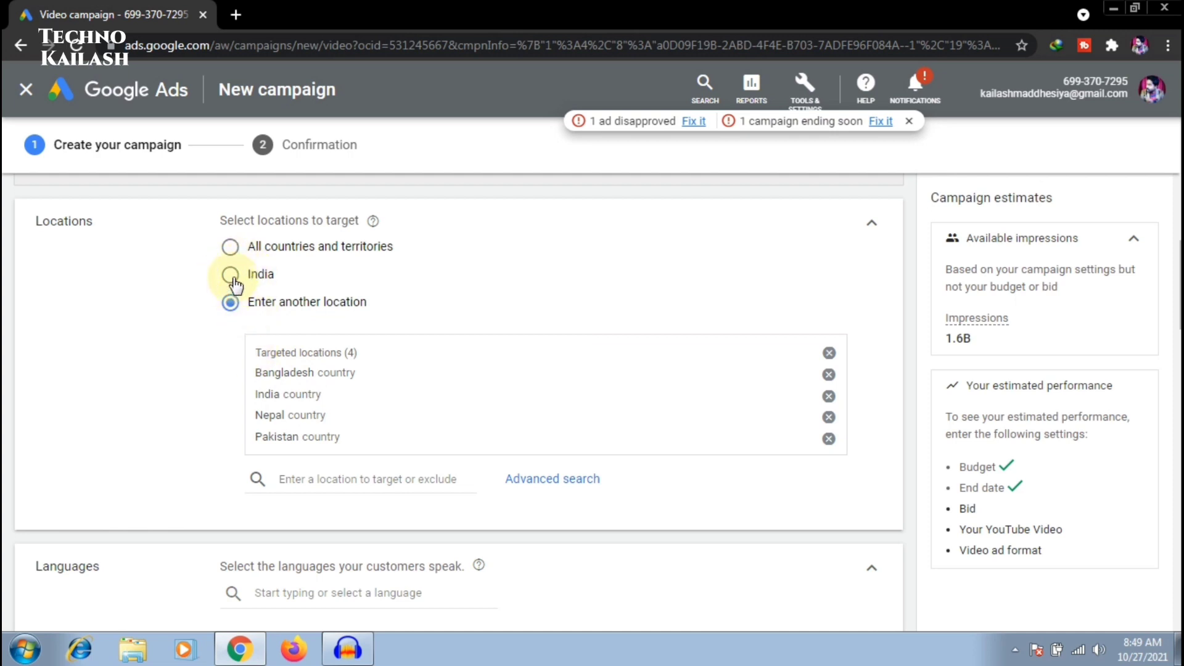
pyautogui.scroll(-1, 1175, 290)
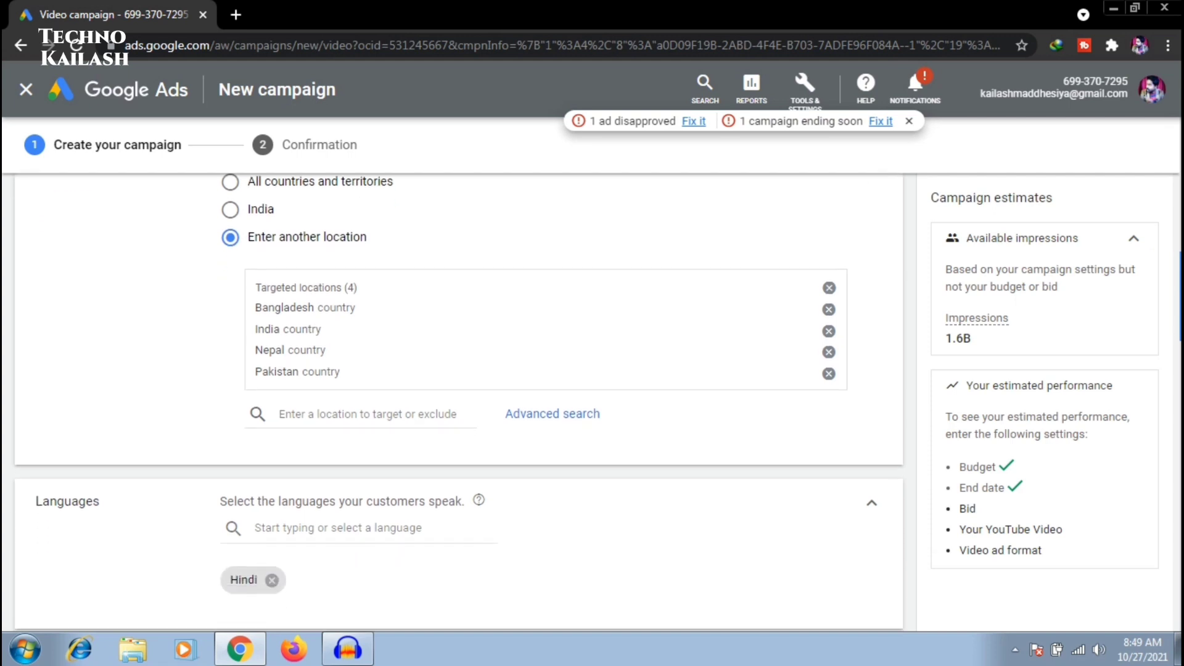
pyautogui.scroll(-4, 682, 356)
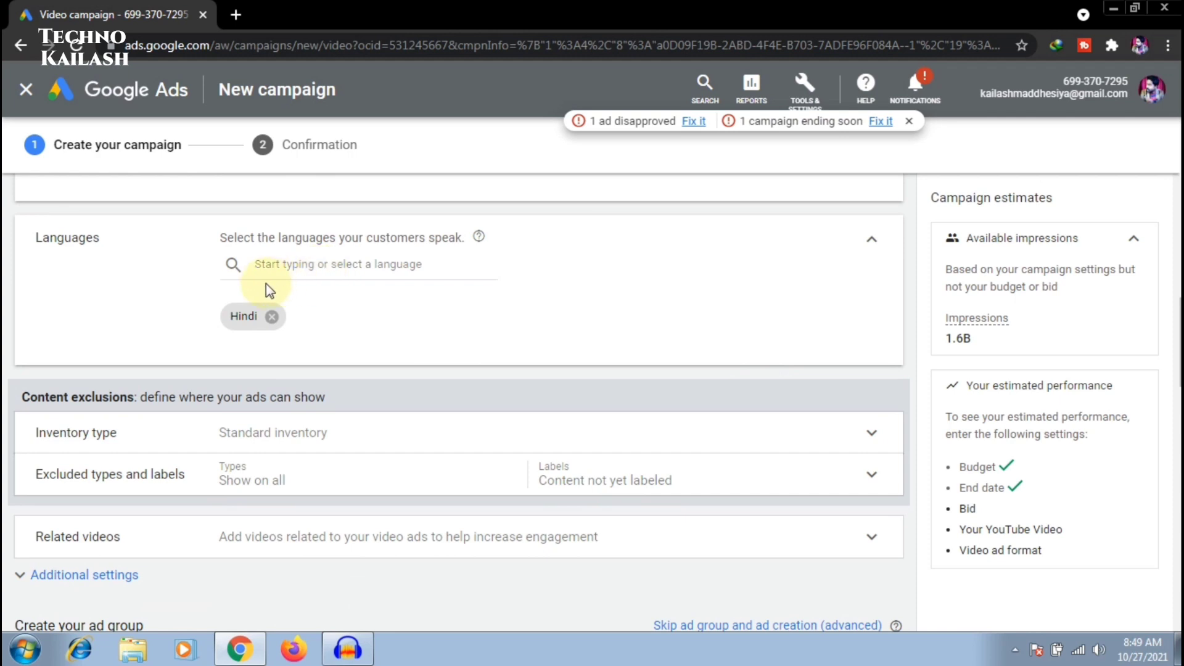
pyautogui.click(871, 245)
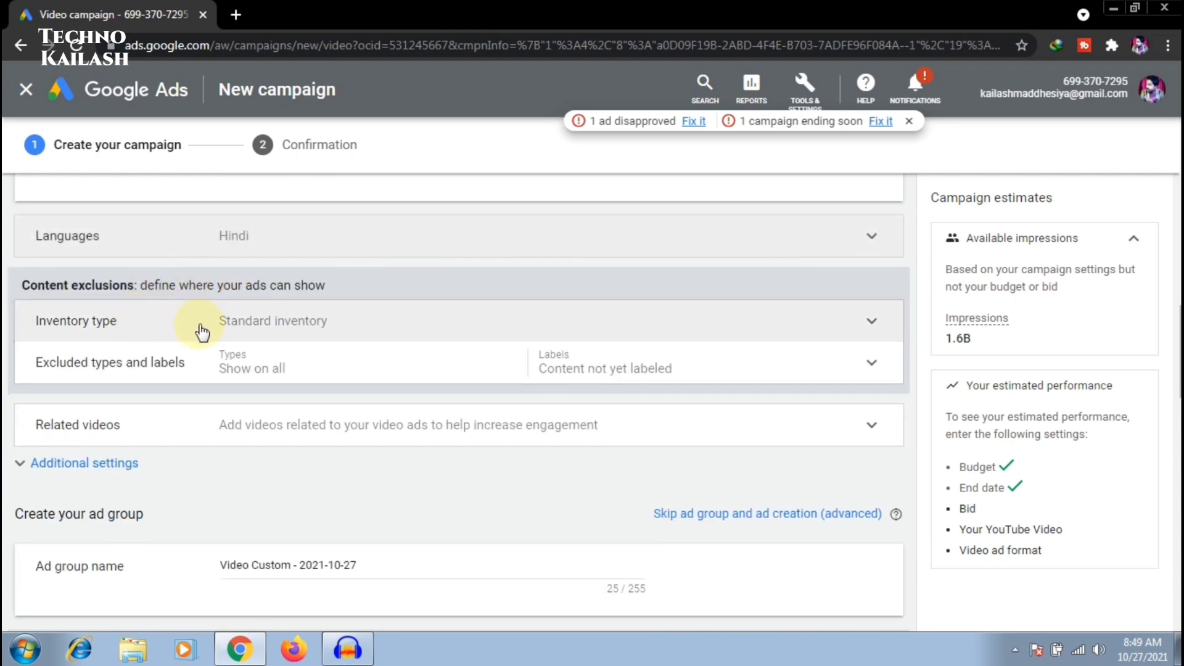
pyautogui.click(252, 326)
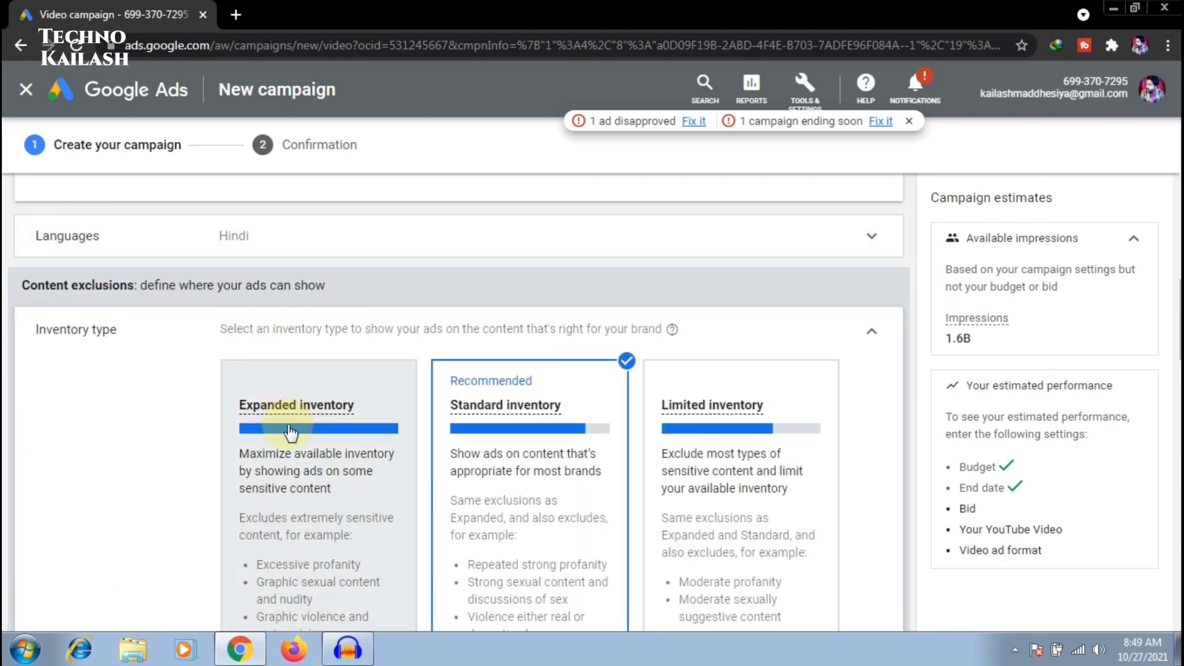
pyautogui.click(291, 432)
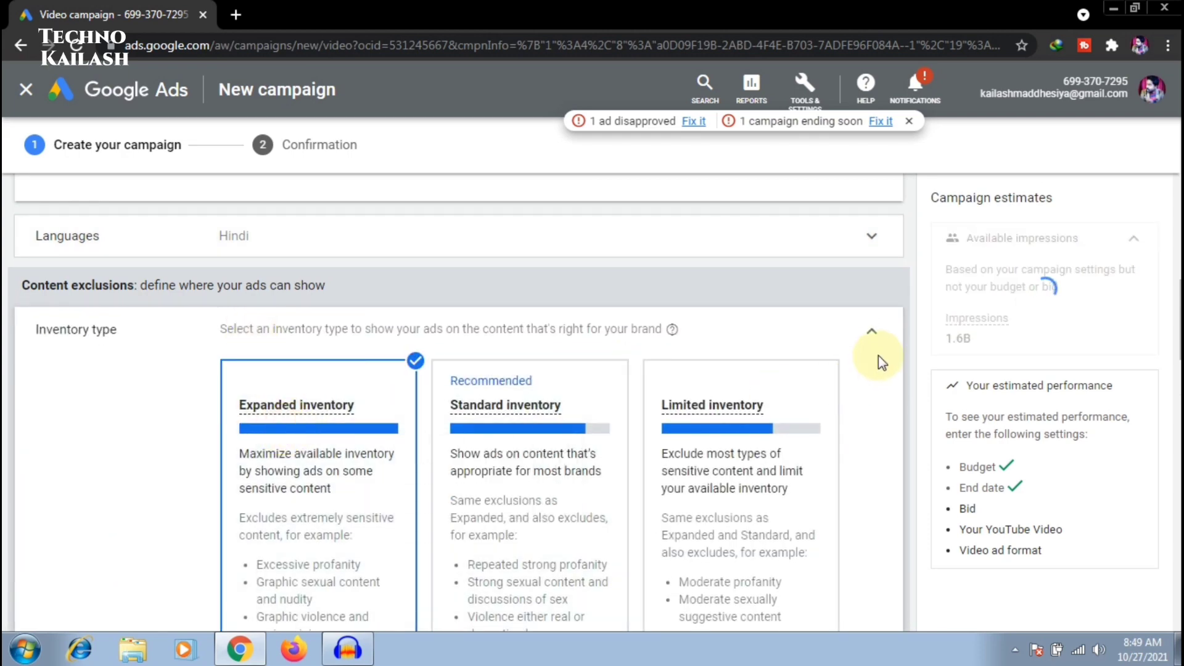
pyautogui.click(871, 333)
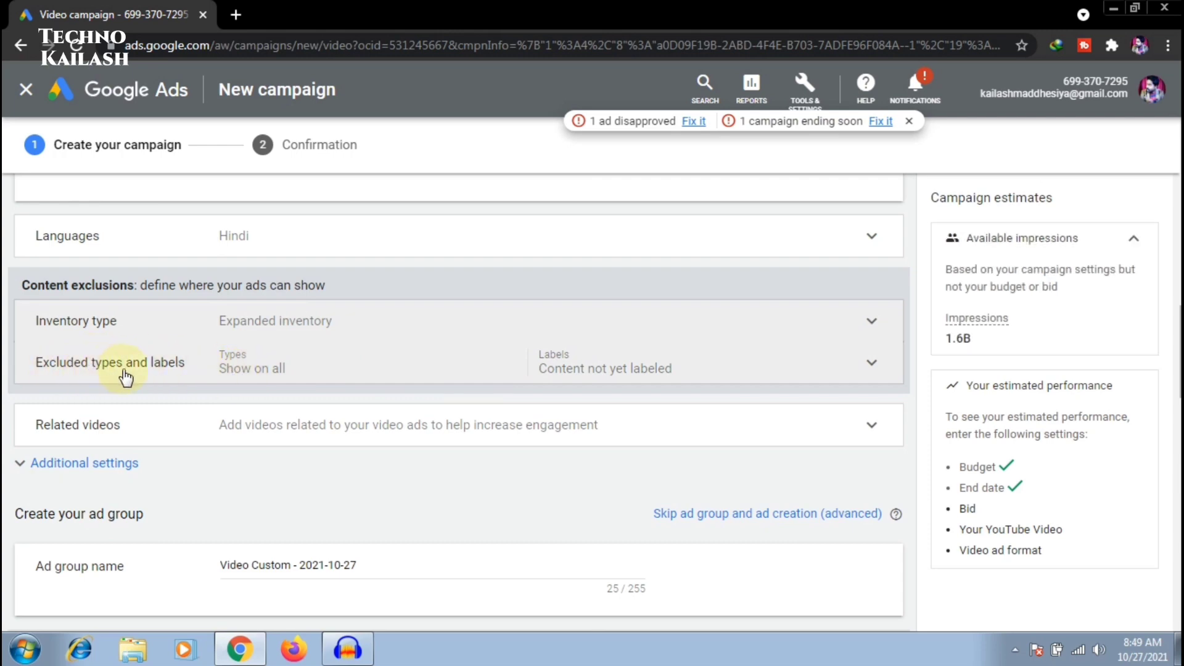
# Step: Exclude embedded YouTube videos and live streaming videos, and remove the exclusion for content not yet labeled
pyautogui.click(259, 369)
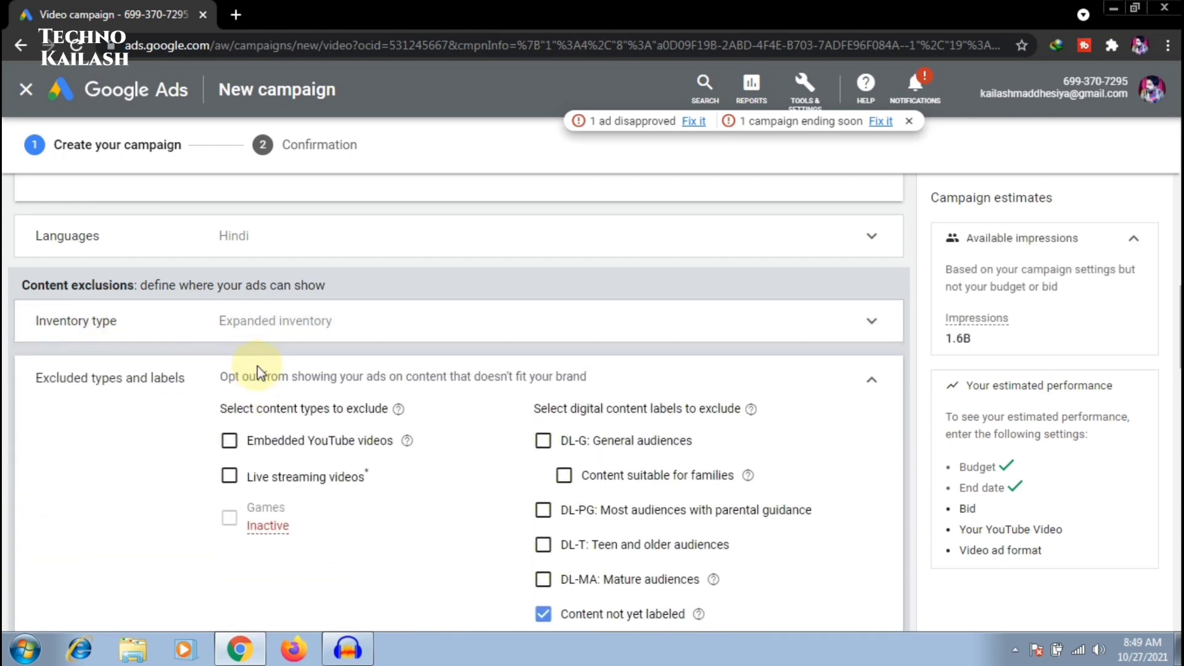
pyautogui.click(230, 442)
pyautogui.scroll(-2, 230, 450)
pyautogui.click(229, 348)
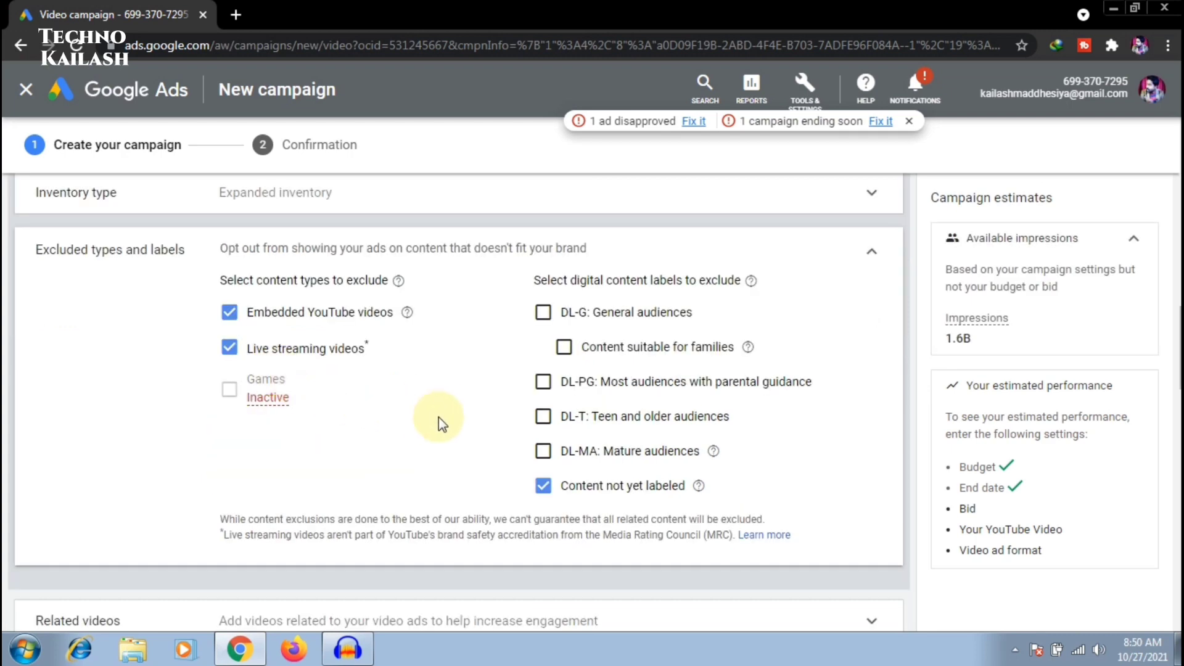
pyautogui.click(544, 486)
pyautogui.click(873, 251)
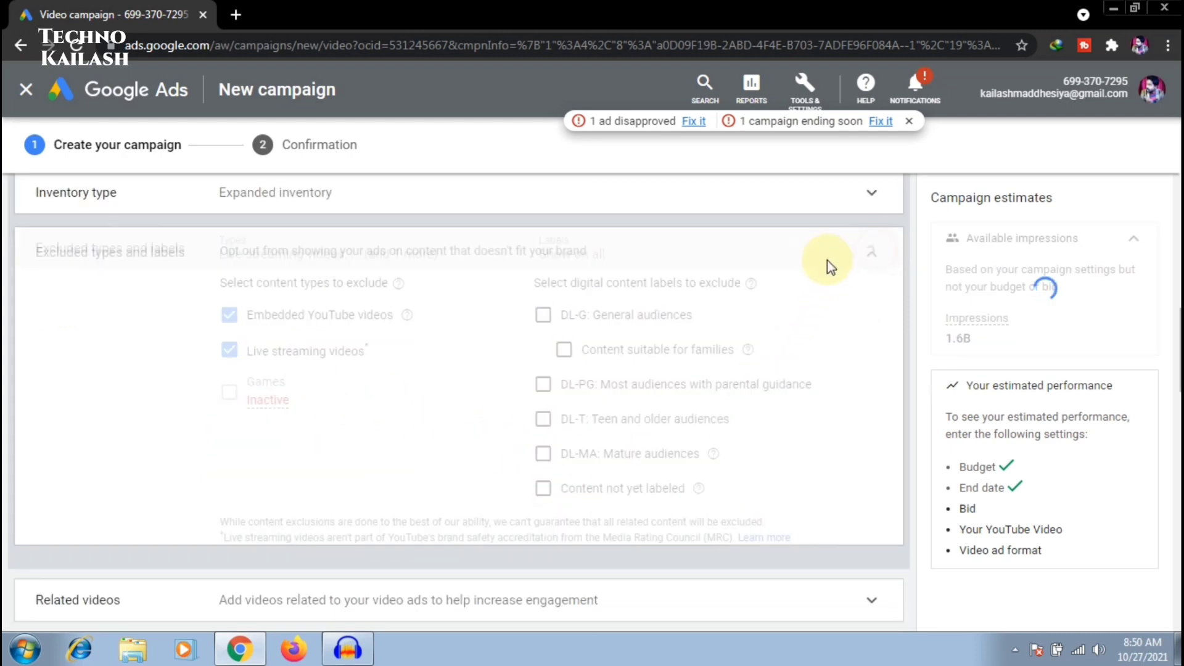
# Step: Set specific device targeting to mobile phones only, deselecting computers, tablets and TV screens
pyautogui.scroll(-1, 74, 227)
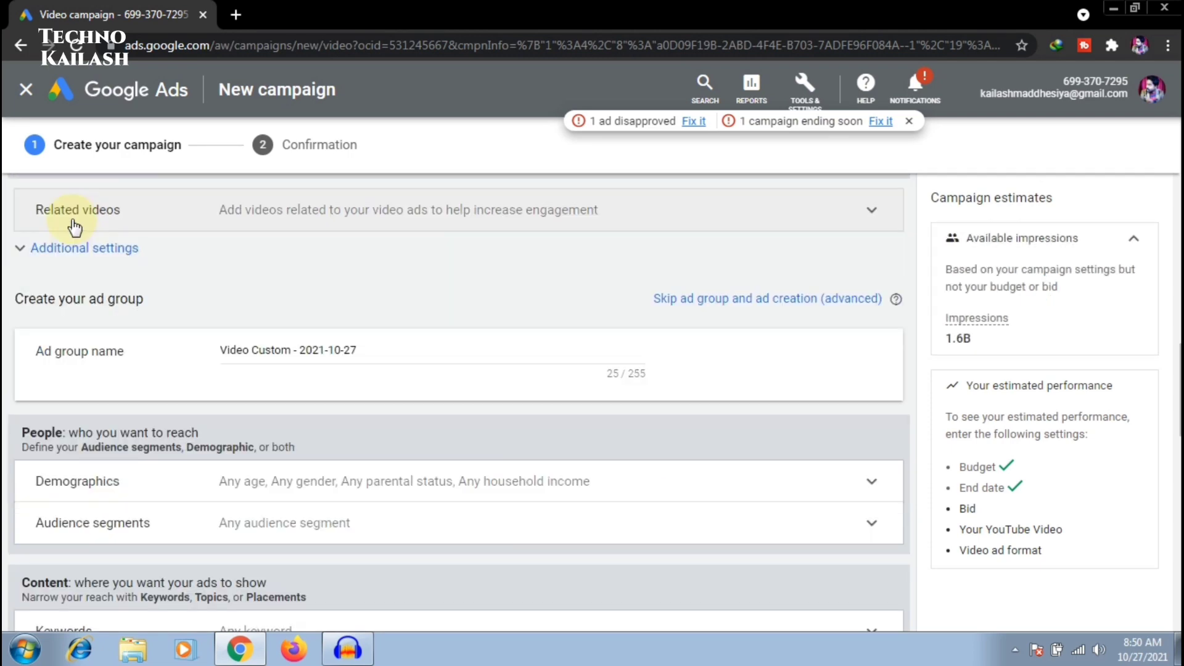
pyautogui.click(55, 250)
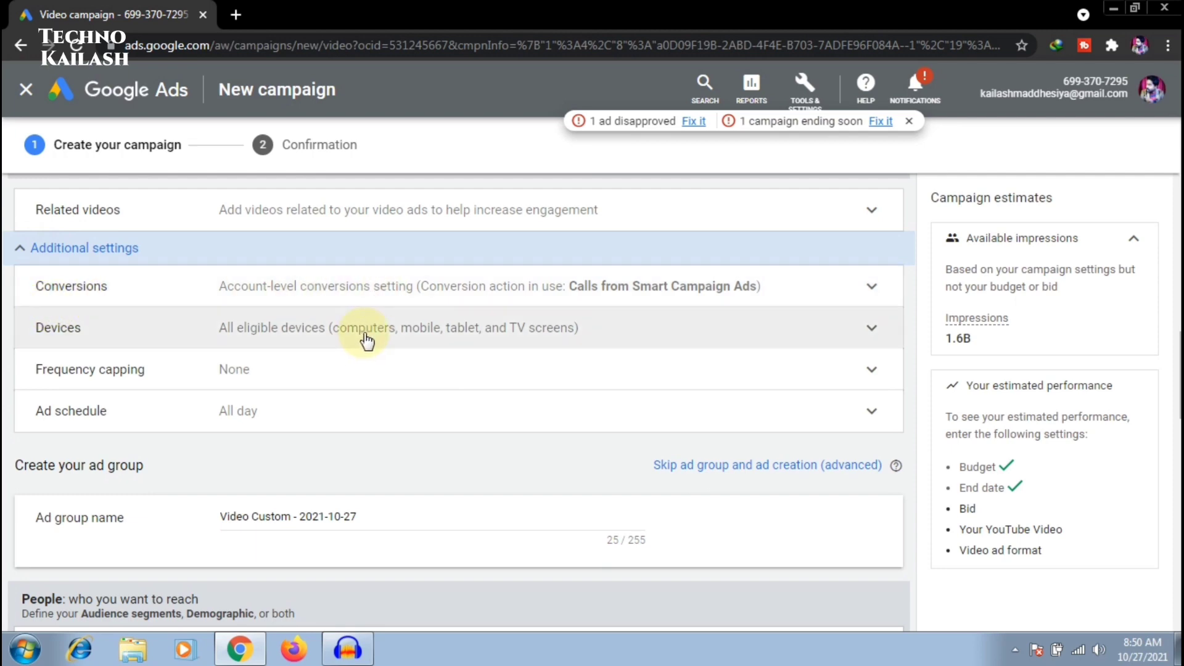
pyautogui.click(367, 337)
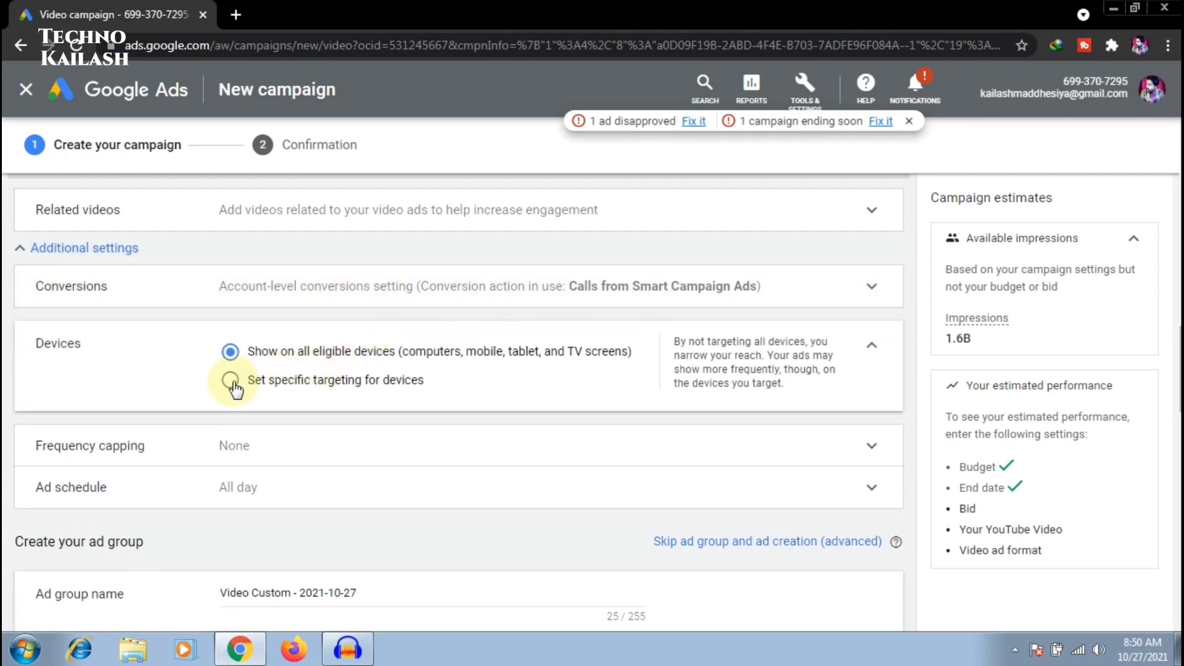
pyautogui.click(239, 387)
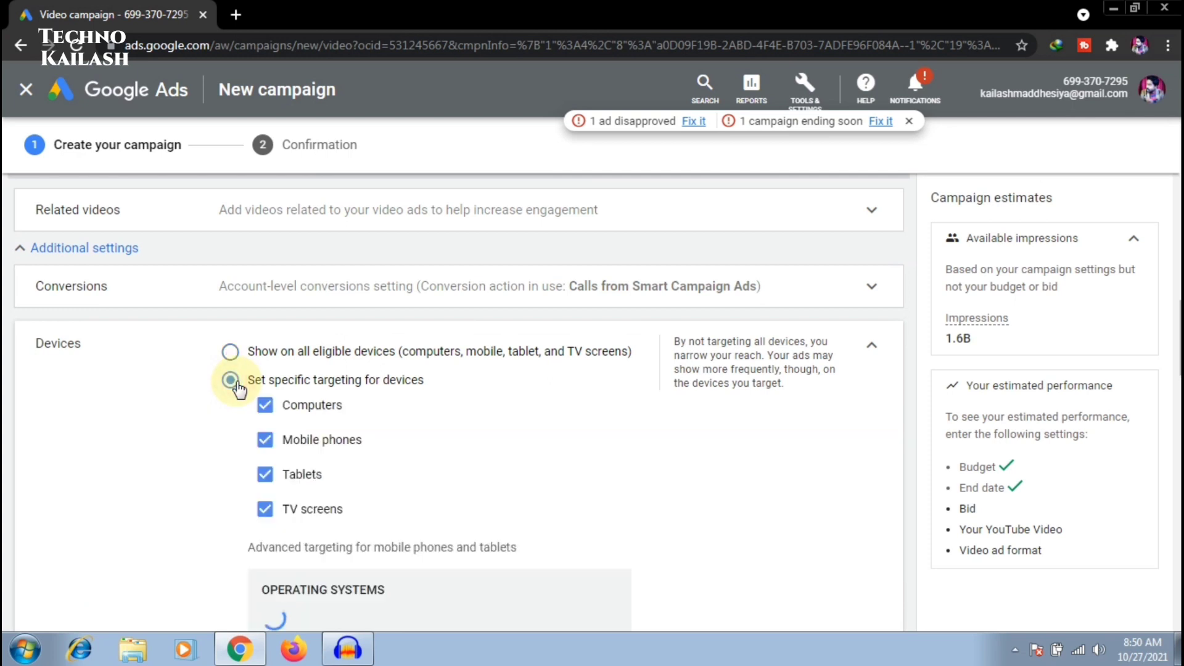
pyautogui.click(265, 412)
pyautogui.click(264, 477)
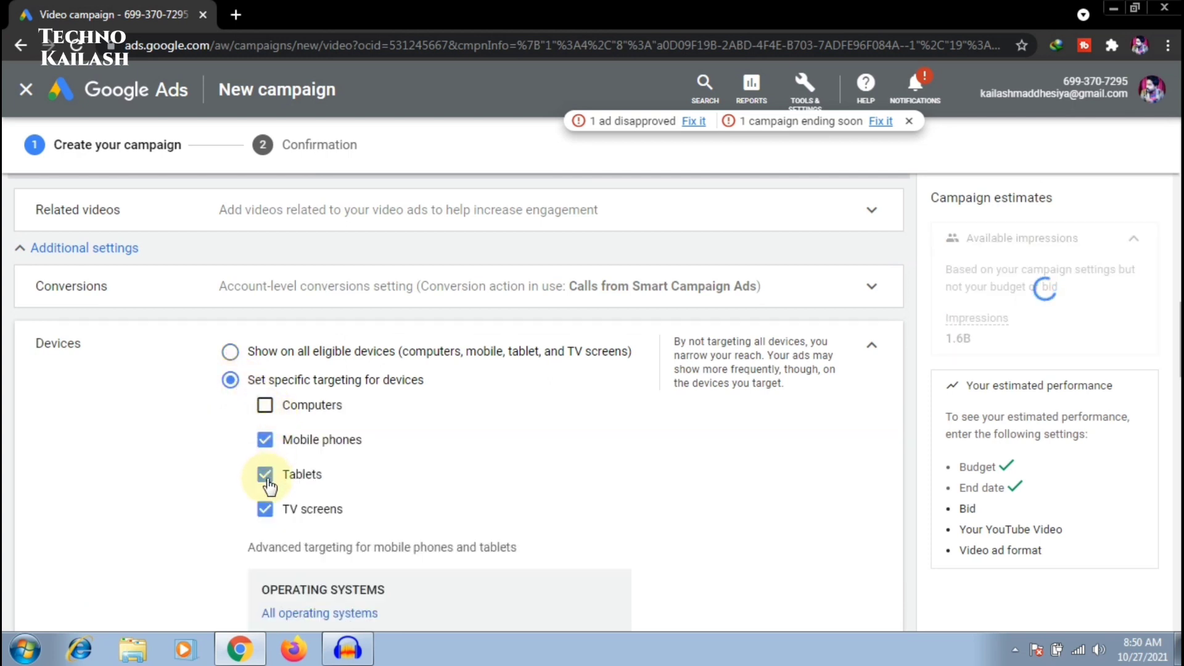
pyautogui.click(265, 513)
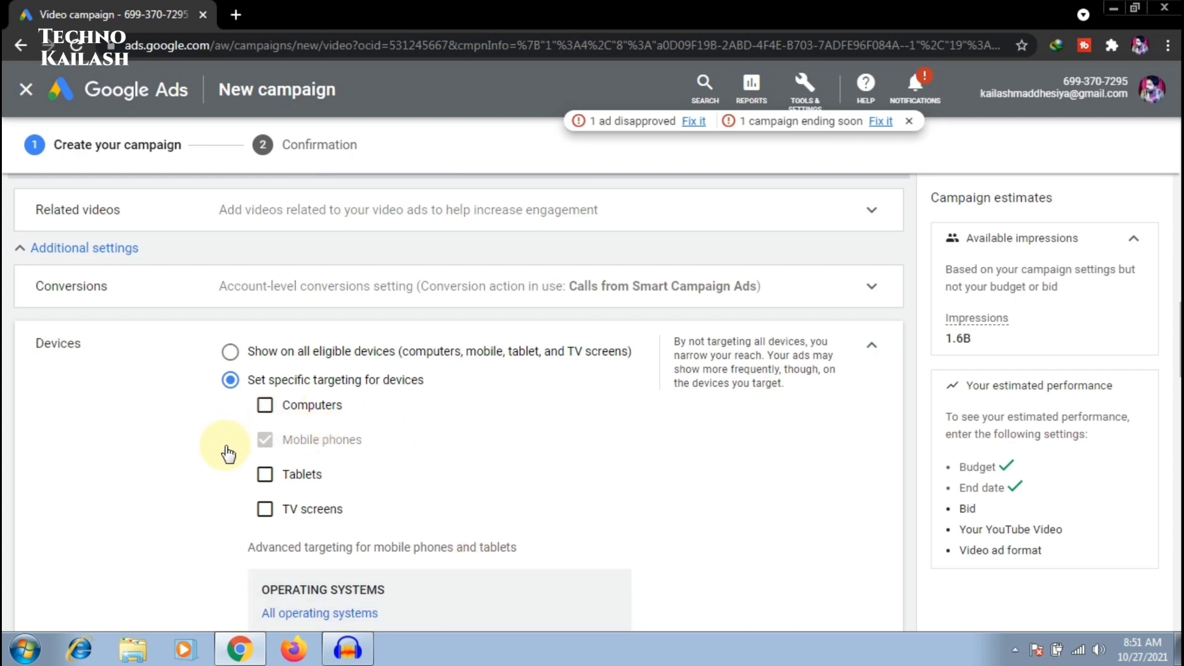
pyautogui.click(871, 357)
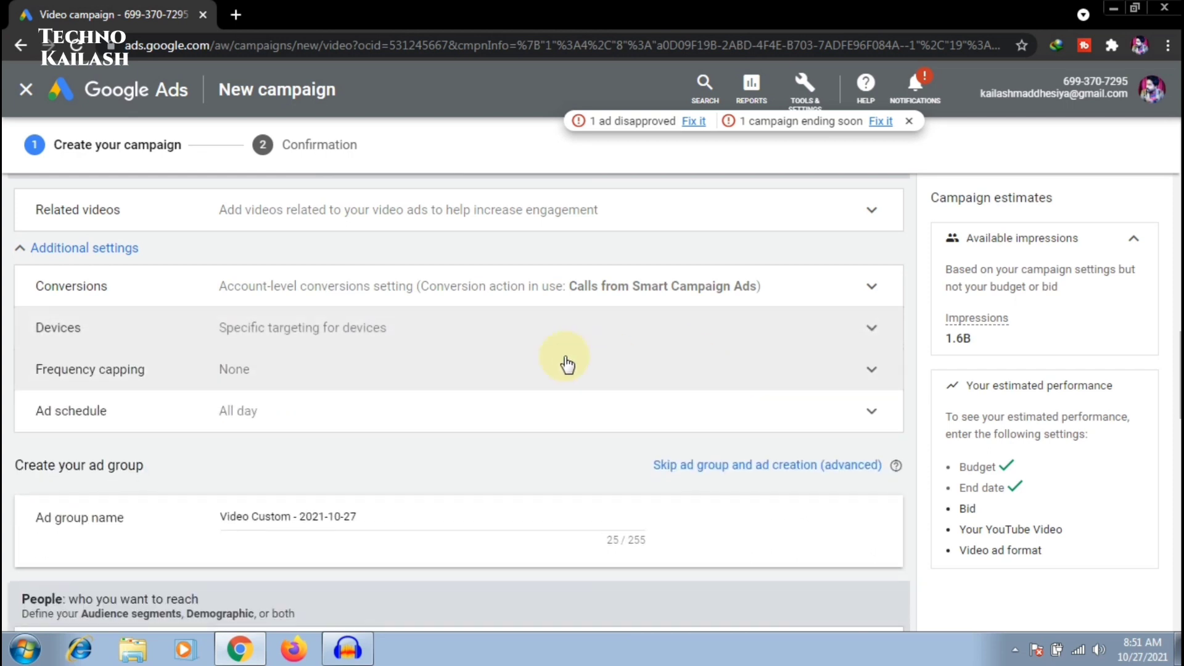
# Step: Cap the view frequency at 1 view per day in the frequency capping settings
pyautogui.click(257, 377)
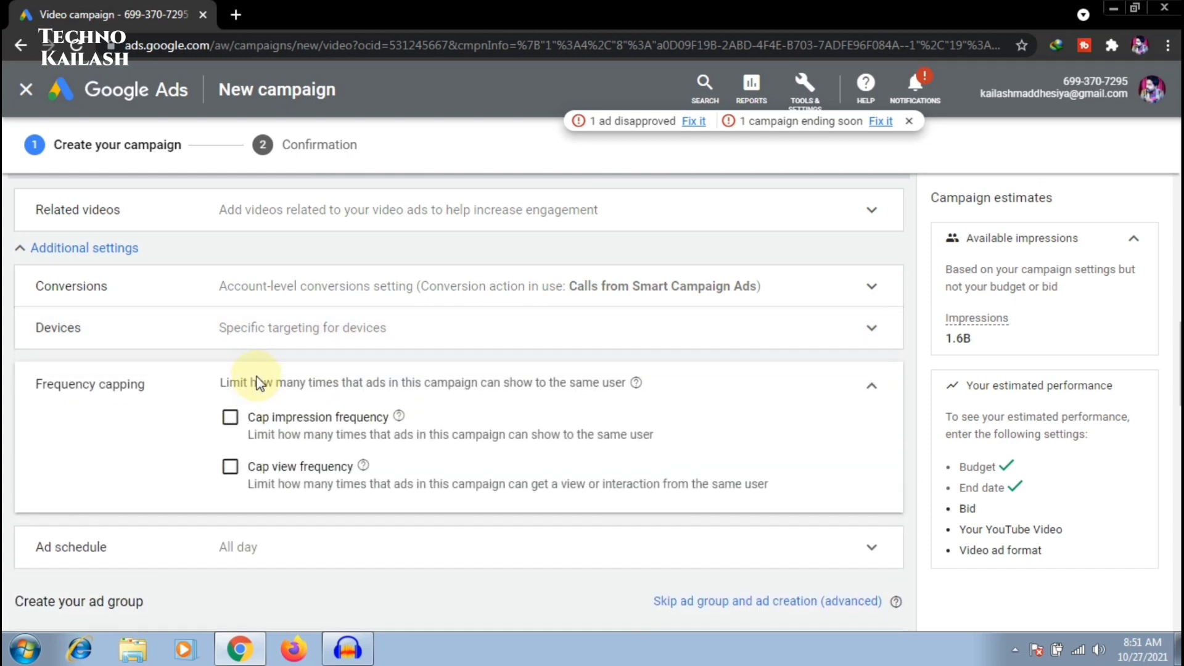
pyautogui.click(230, 468)
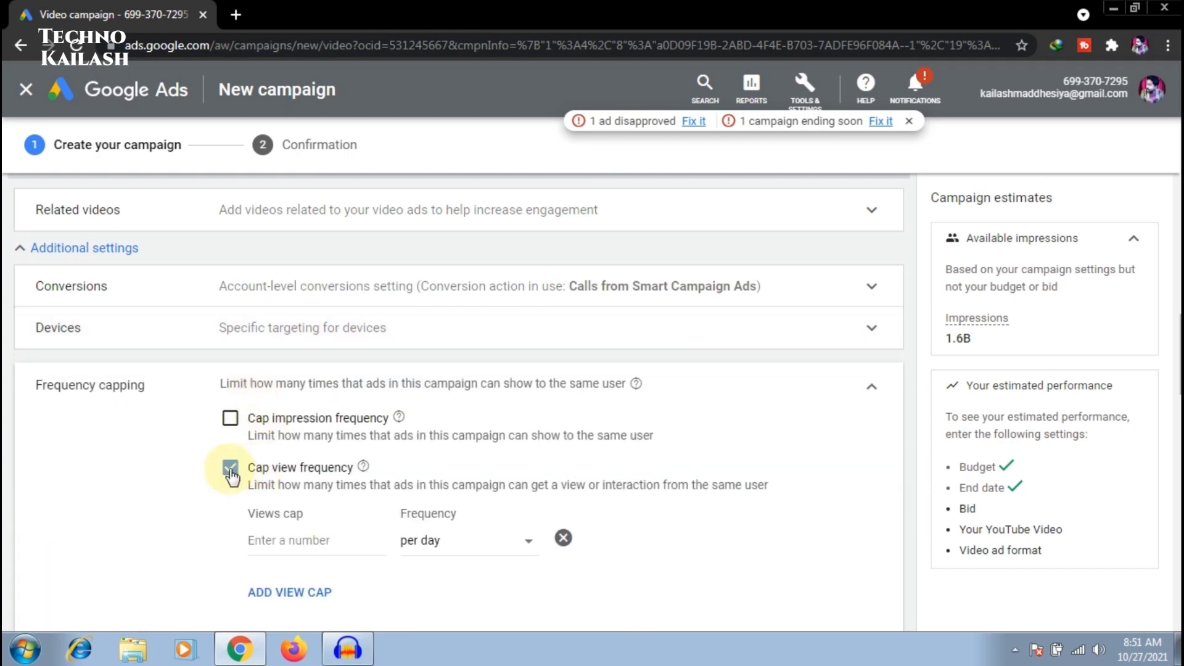
pyautogui.click(315, 543)
pyautogui.write('1')
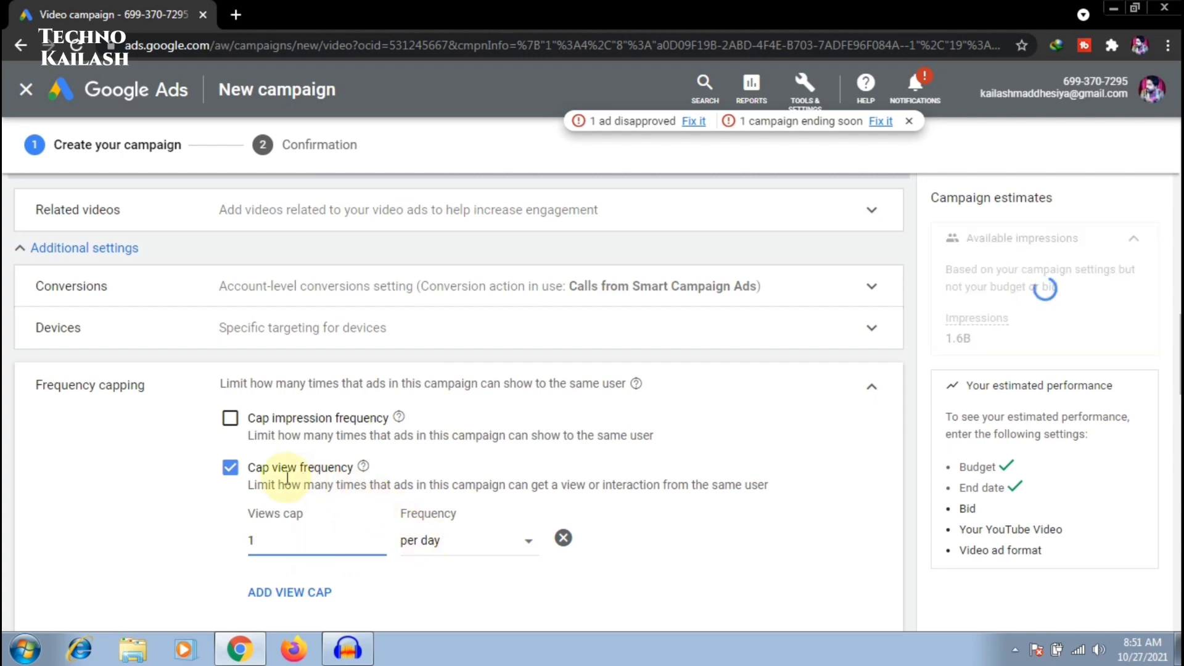
pyautogui.scroll(-3, 459, 401)
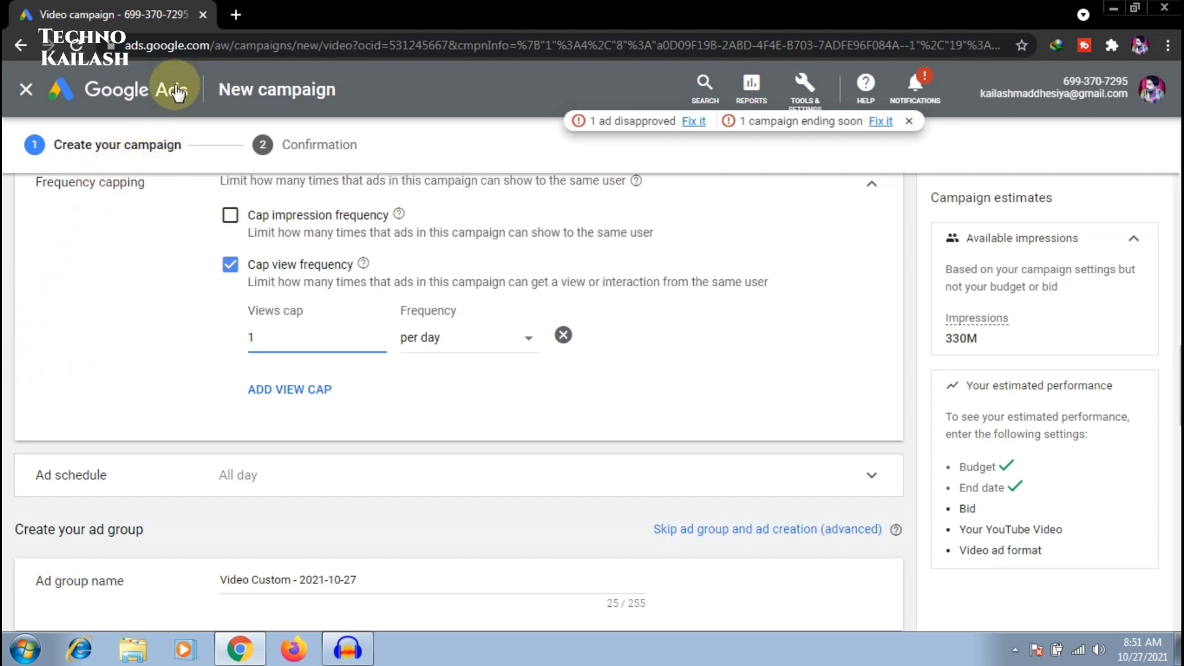
pyautogui.click(870, 188)
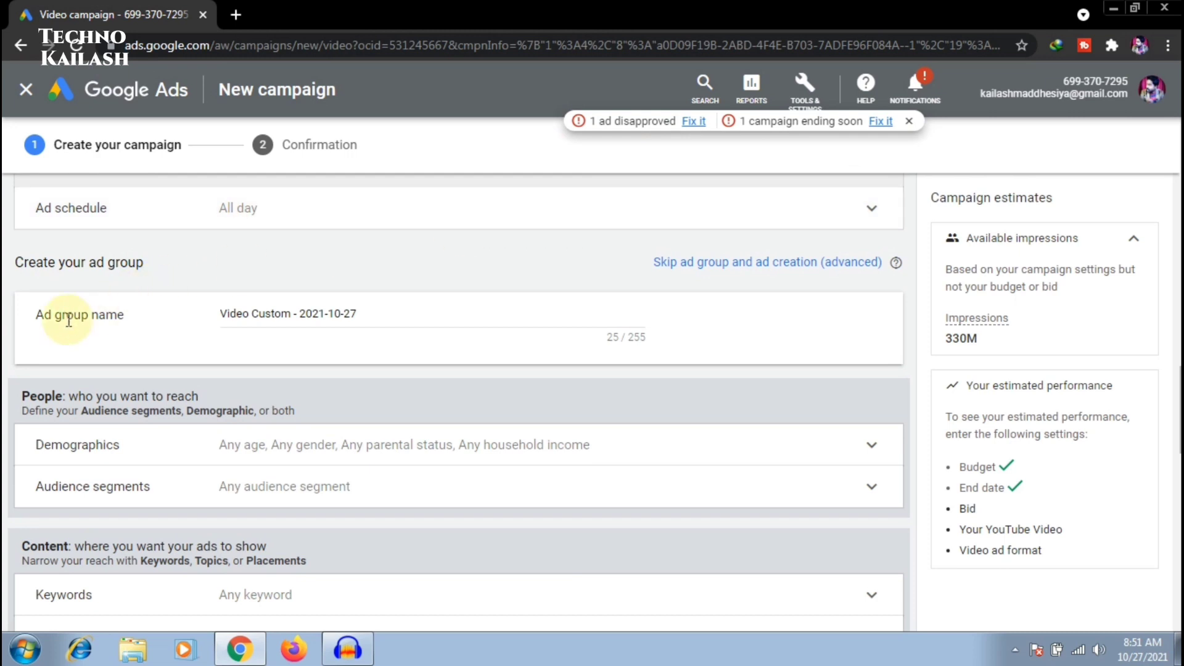
# Step: Rename the ad group as "techno kailash"
pyautogui.moveTo(356, 314); pyautogui.dragTo(168, 321)
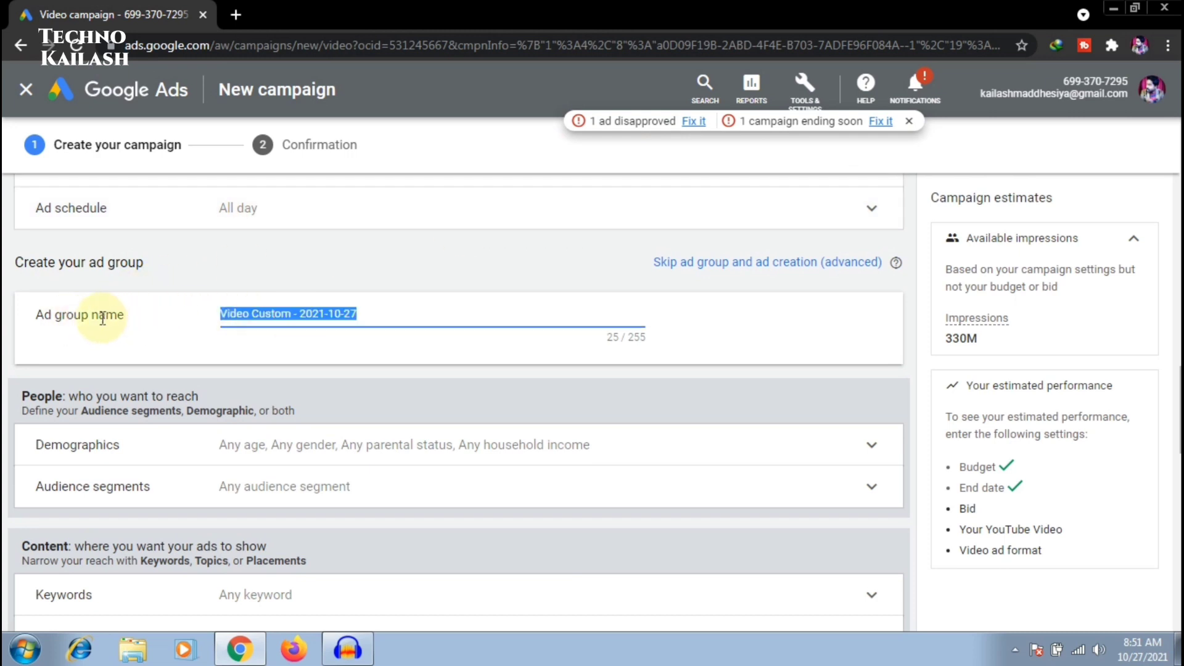
pyautogui.write('techn')
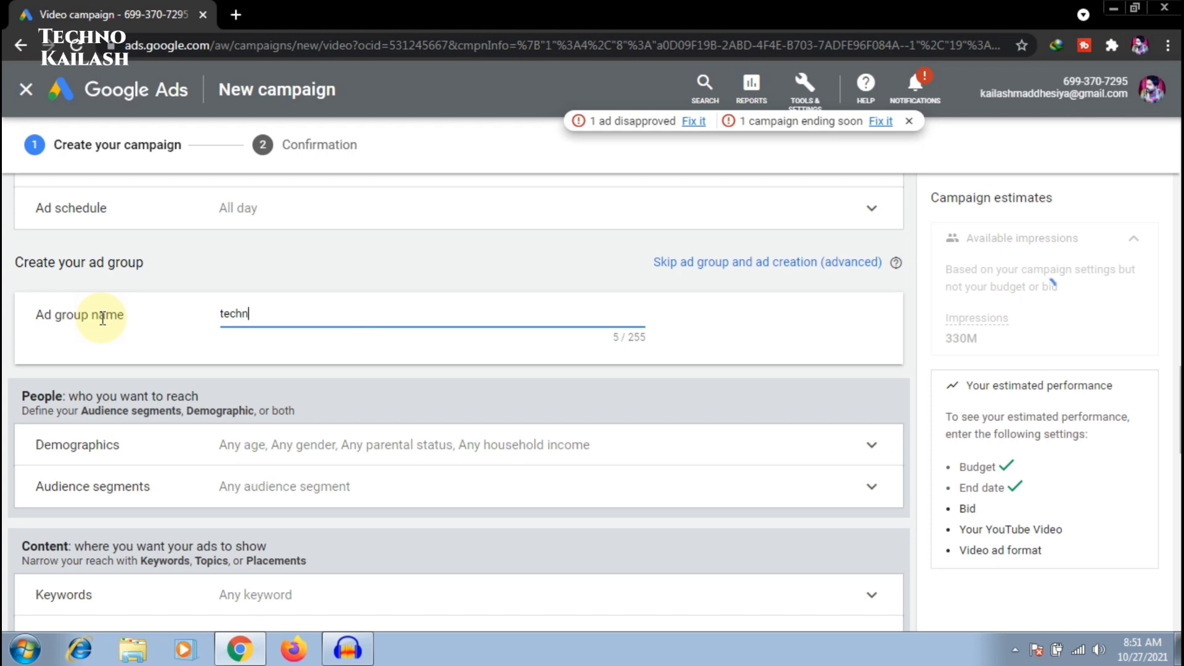
pyautogui.write('o kailash')
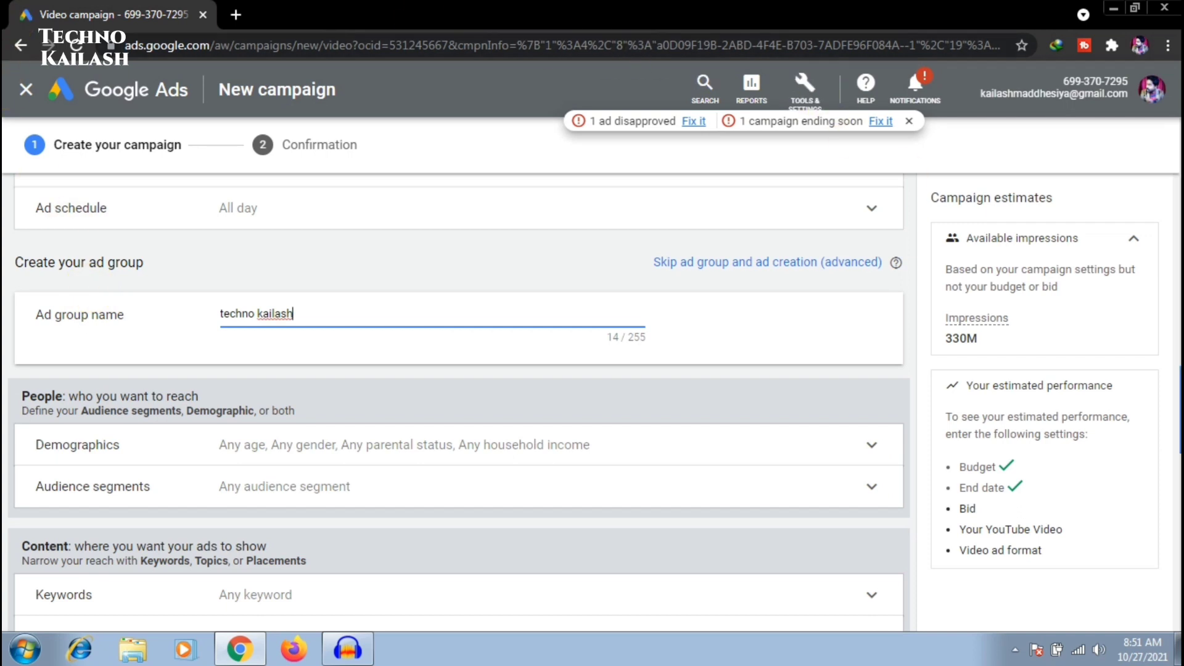
# Step: Review the ad group's demographic targeting options for gender, age, parental status and household income
pyautogui.scroll(-2, 459, 370)
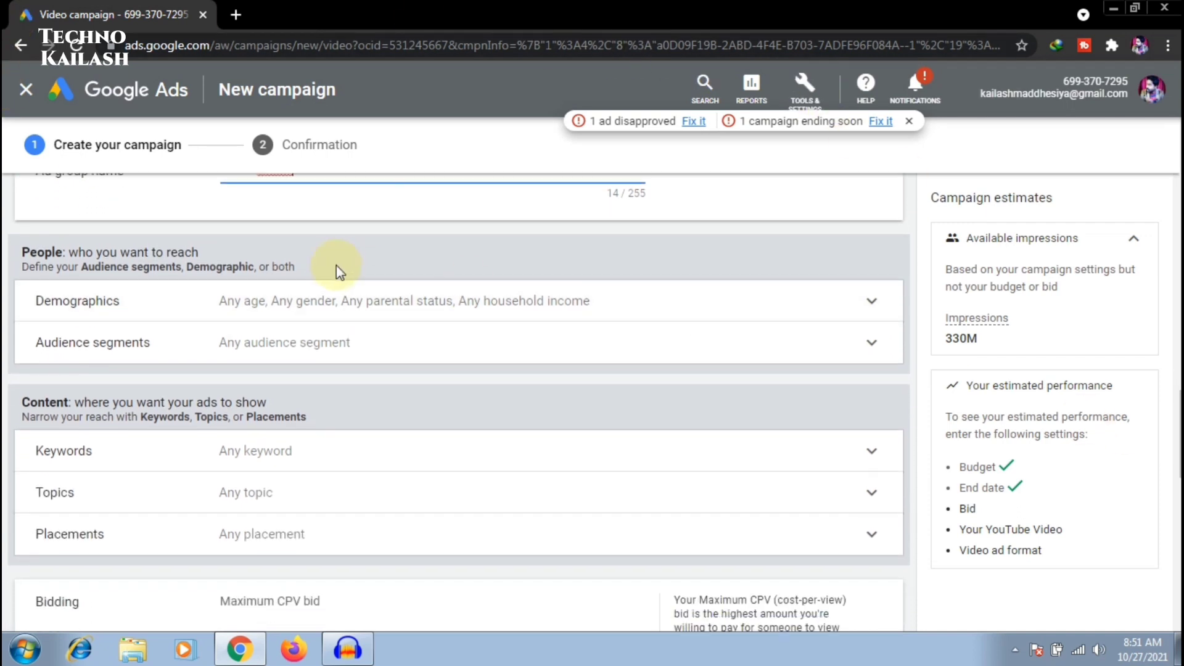
pyautogui.click(343, 302)
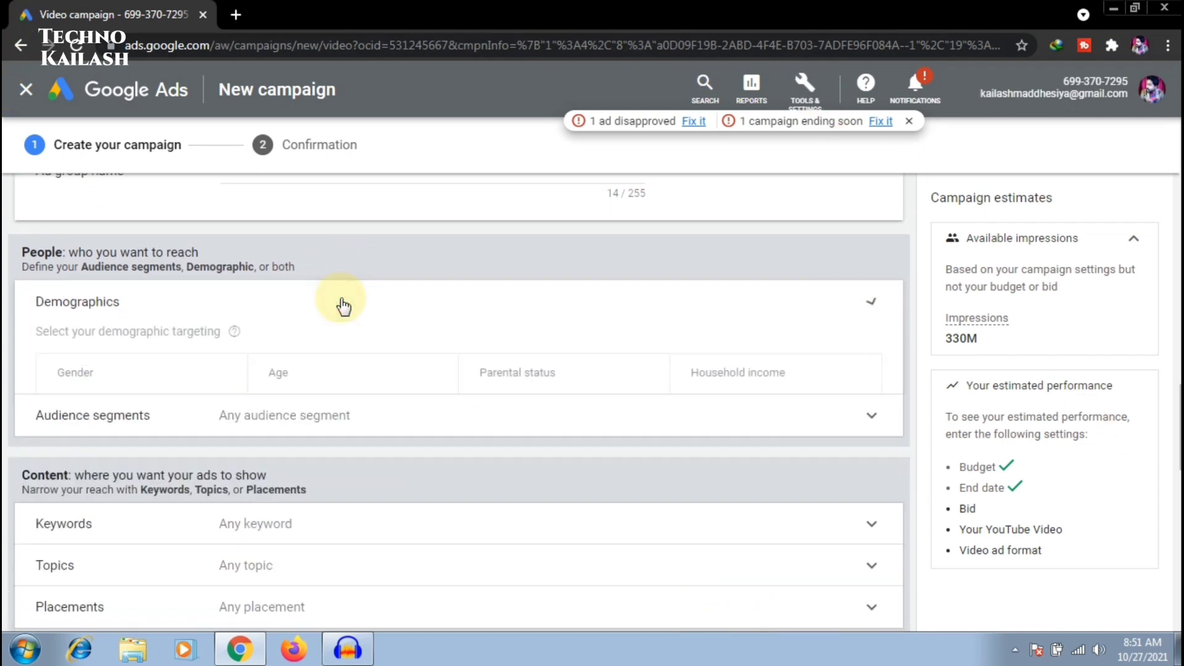
pyautogui.scroll(-3, 459, 401)
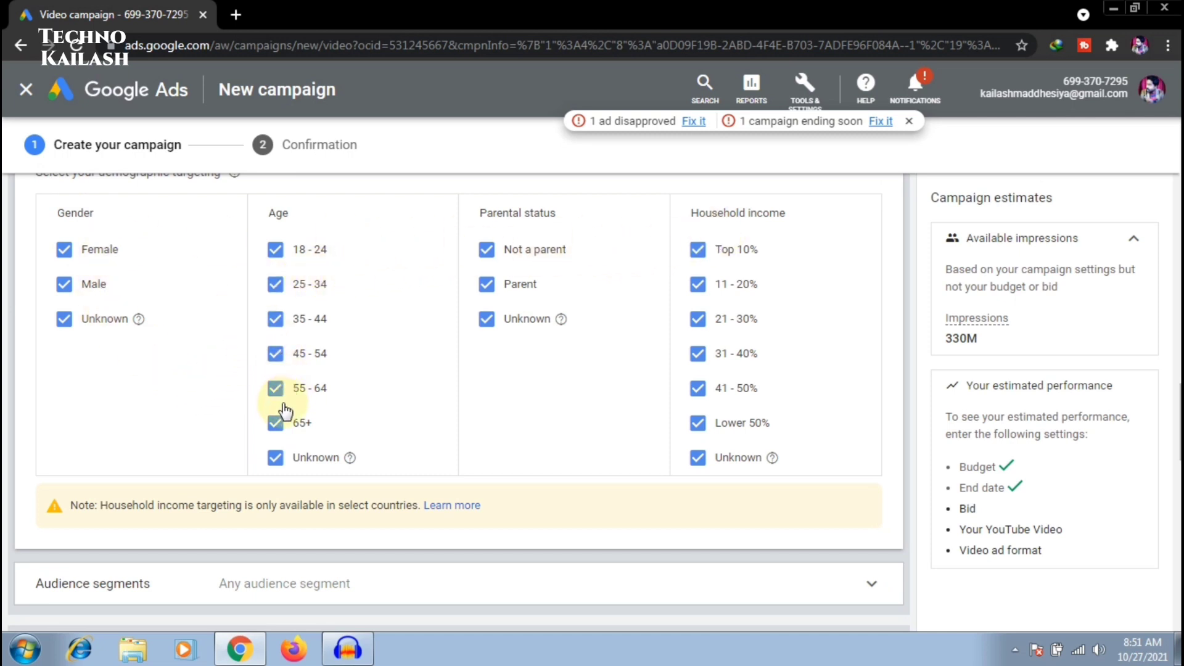
pyautogui.scroll(1, 265, 423)
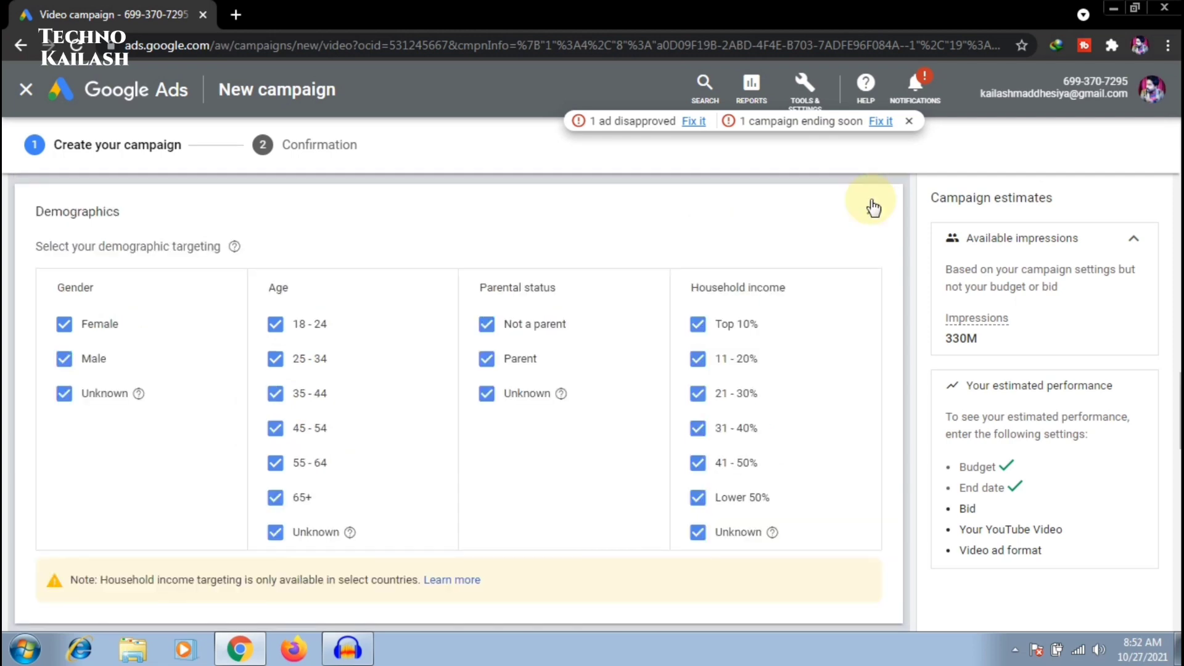
pyautogui.click(872, 210)
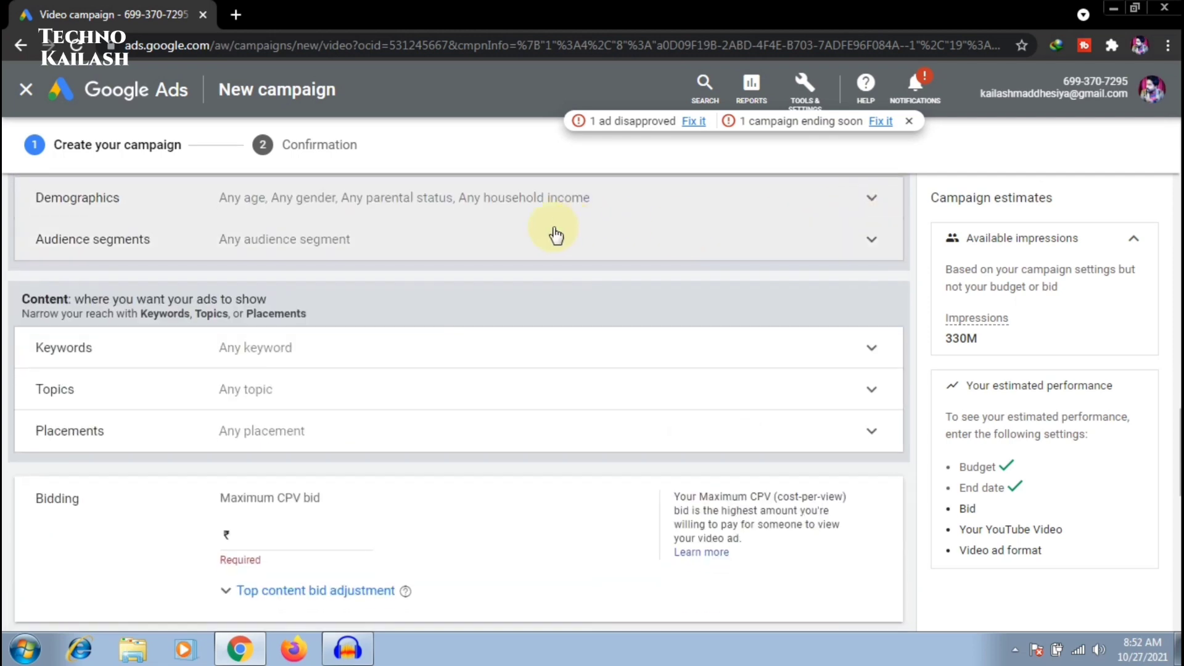
# Step: Target the audience segments Technology, Mobile Phones, Social Media Enthusiasts and Mobile Enthusiasts
pyautogui.click(344, 253)
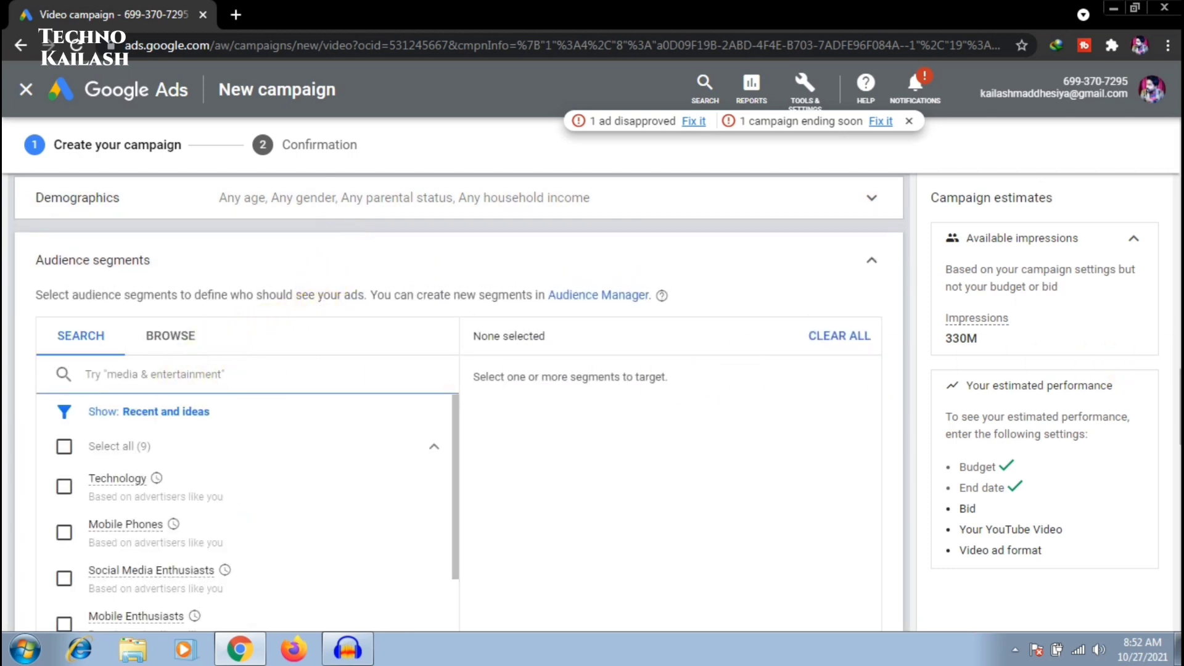
pyautogui.scroll(-1, 459, 400)
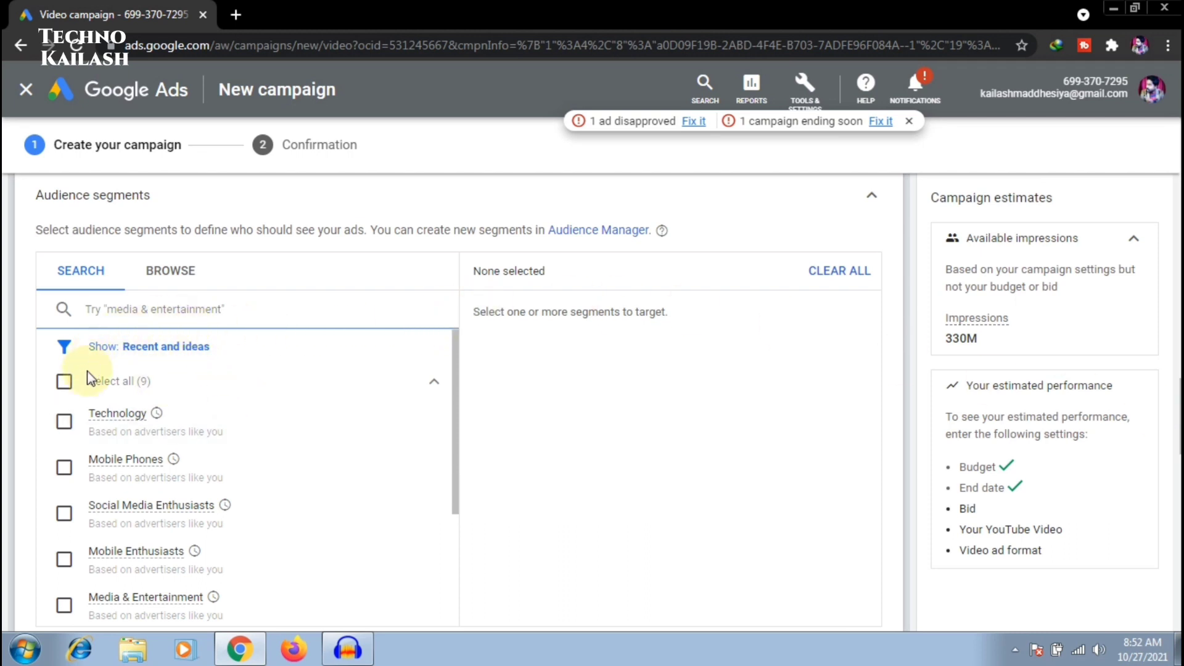
pyautogui.click(64, 421)
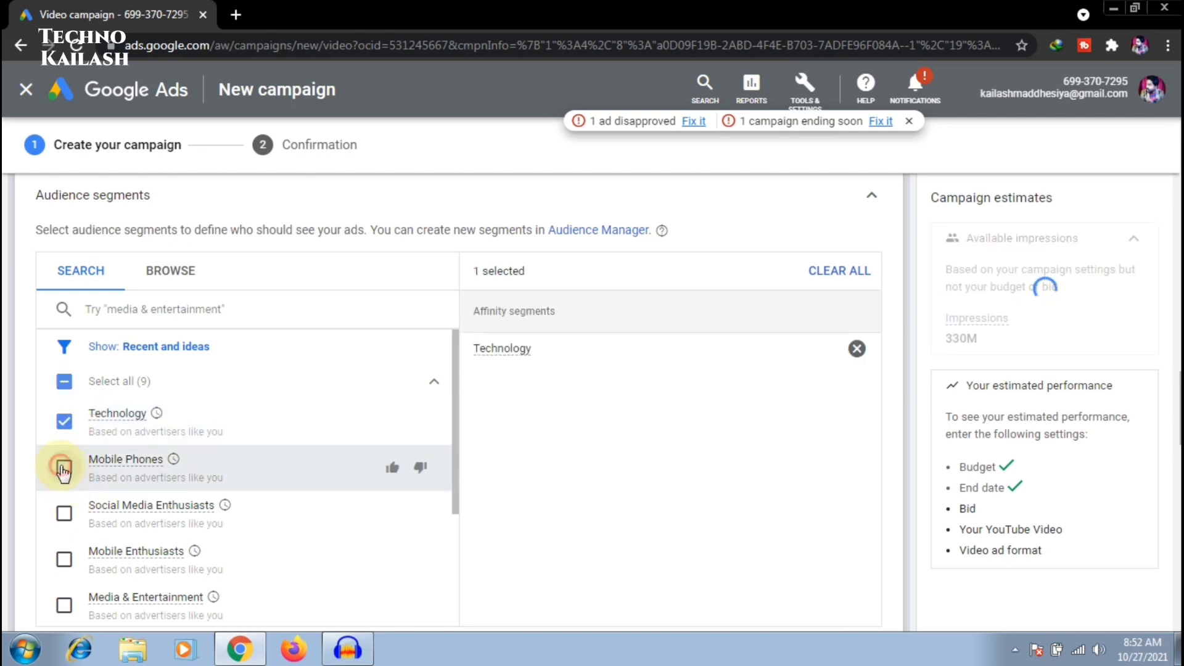
pyautogui.click(64, 468)
pyautogui.click(64, 514)
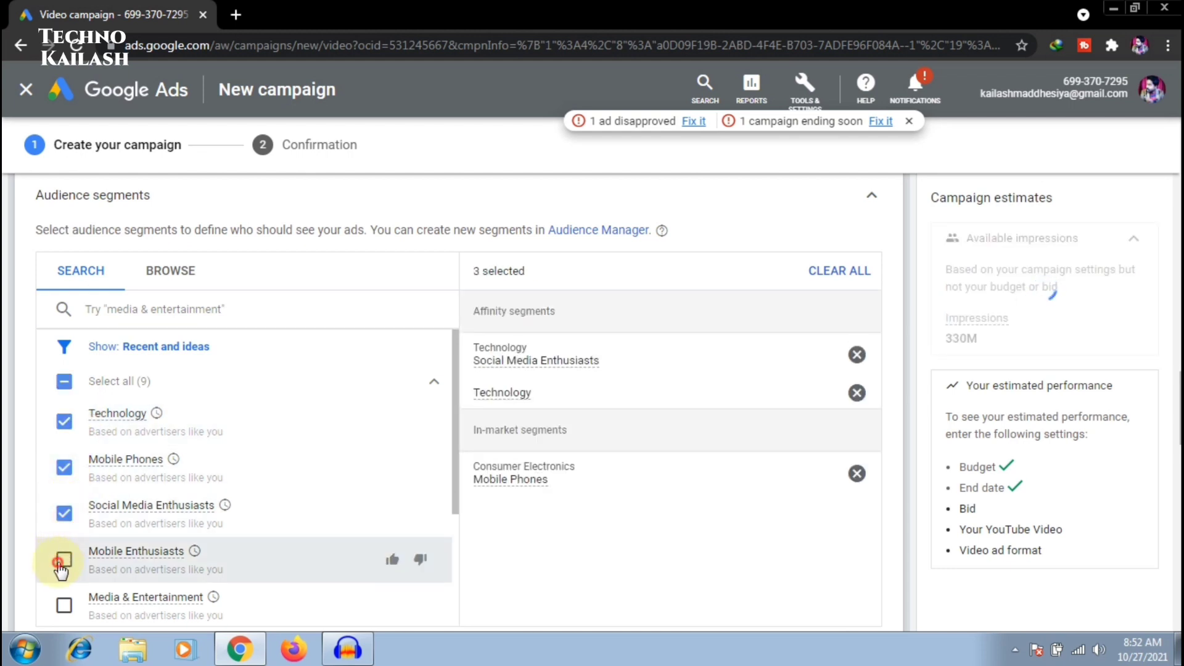
pyautogui.click(59, 563)
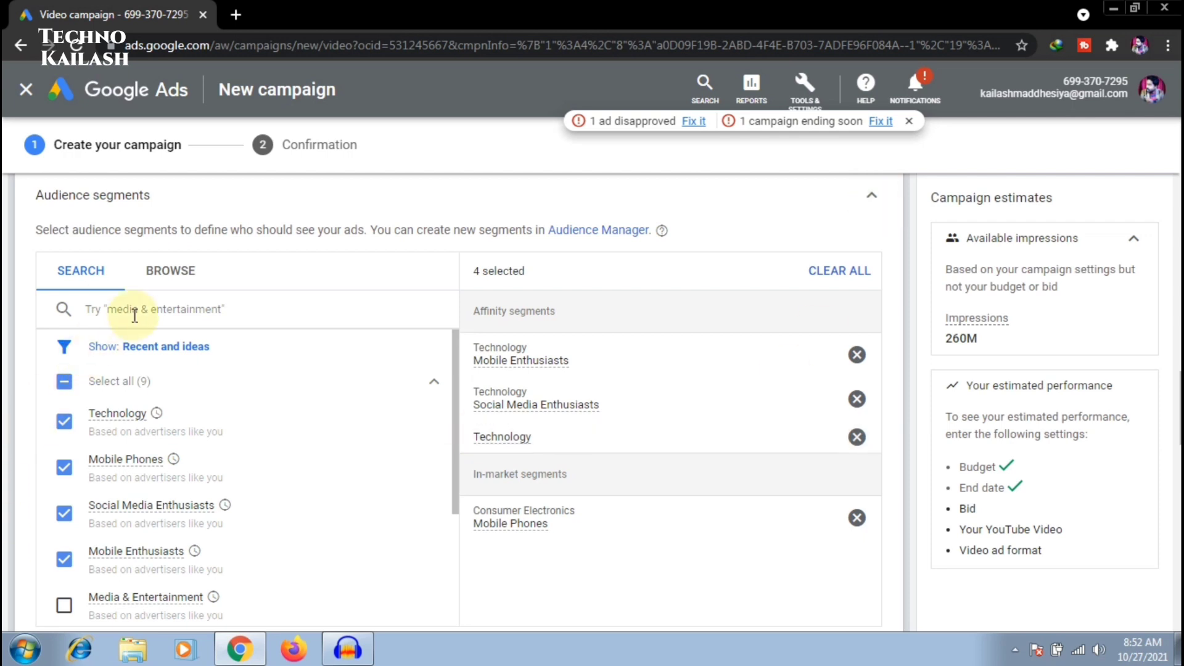
pyautogui.click(874, 198)
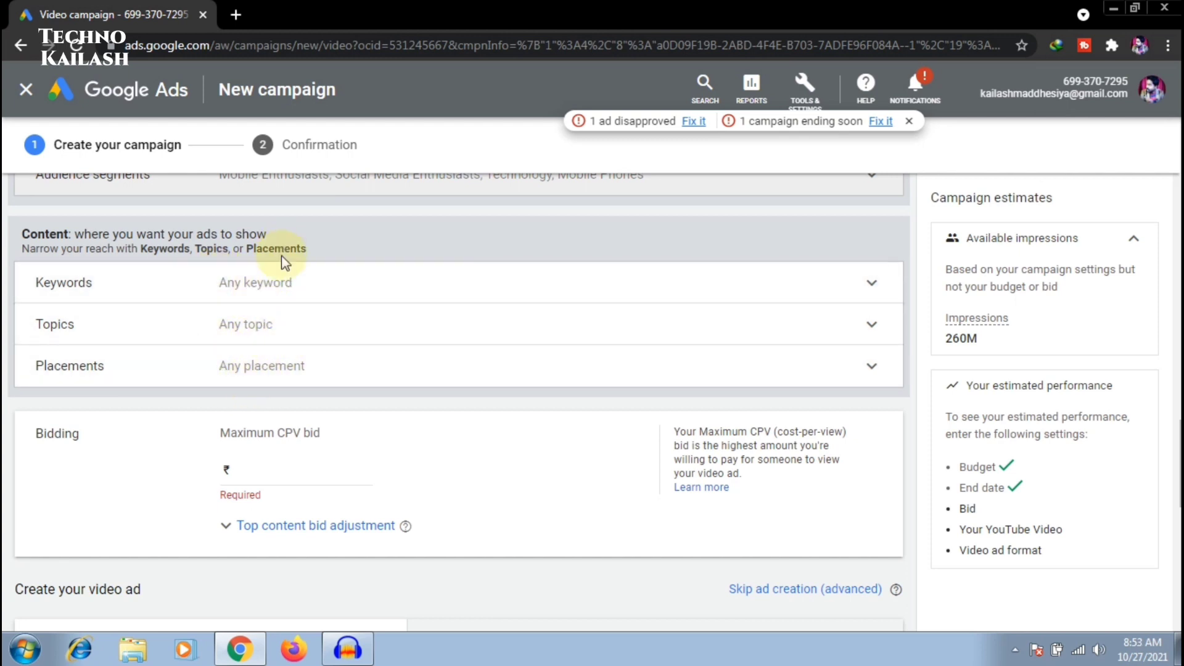
# Step: Set the maximum CPV bid to ₹0.05
pyautogui.scroll(-3, 281, 256)
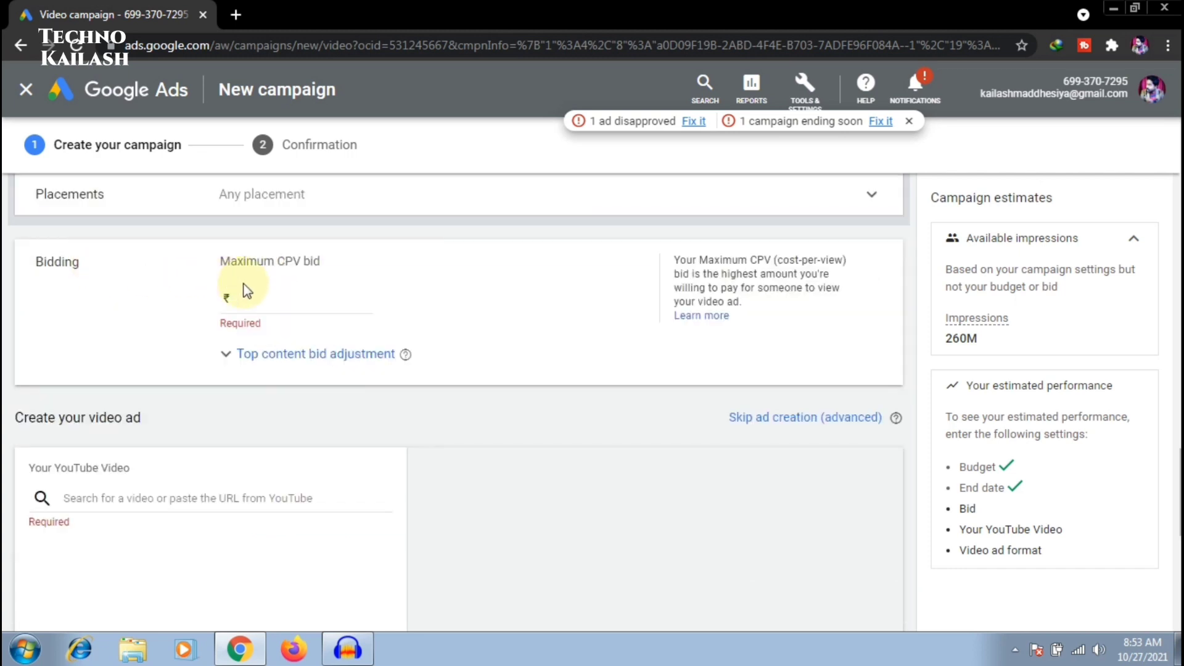
pyautogui.click(249, 297)
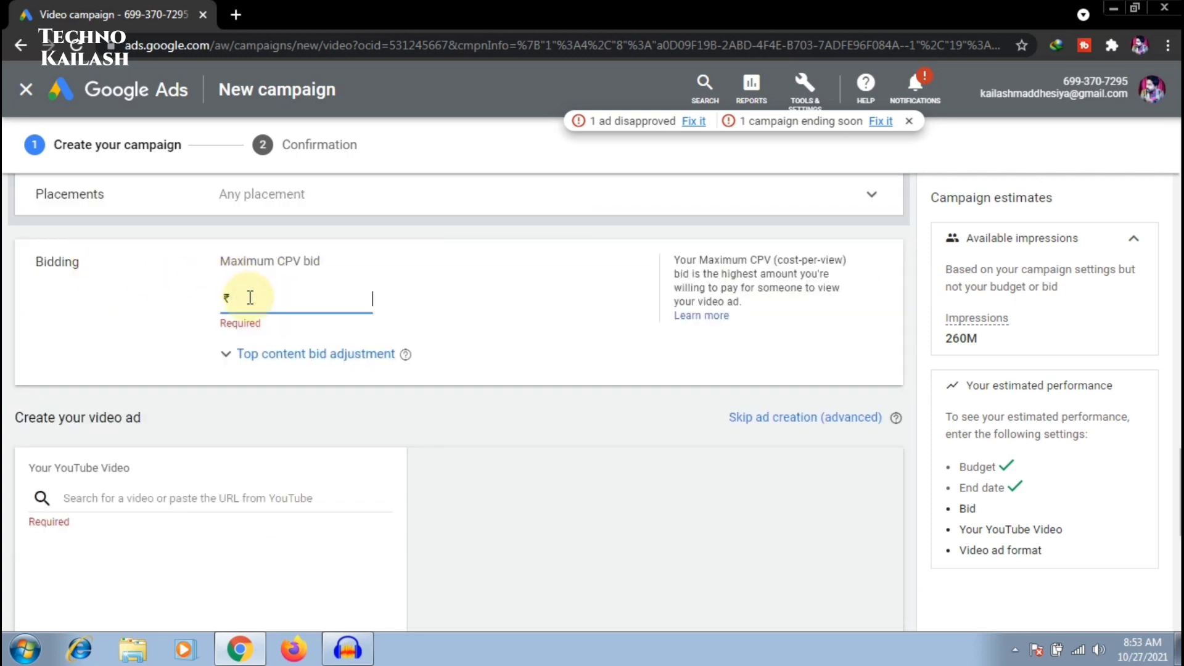
pyautogui.write('0.05')
pyautogui.press('Tab')
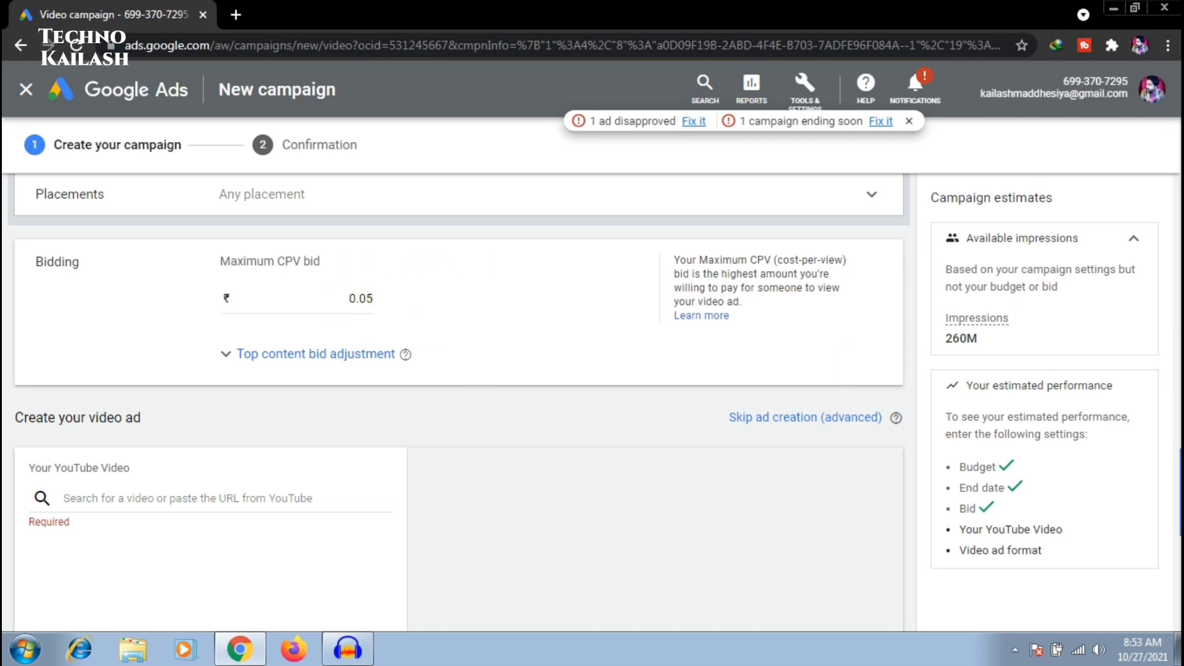
# Step: Search for "simcard kiske naam pr", choose the "Sim card kiske naam par hai kaise pata..." video and set its format to video discovery ad
pyautogui.scroll(-3, 321, 399)
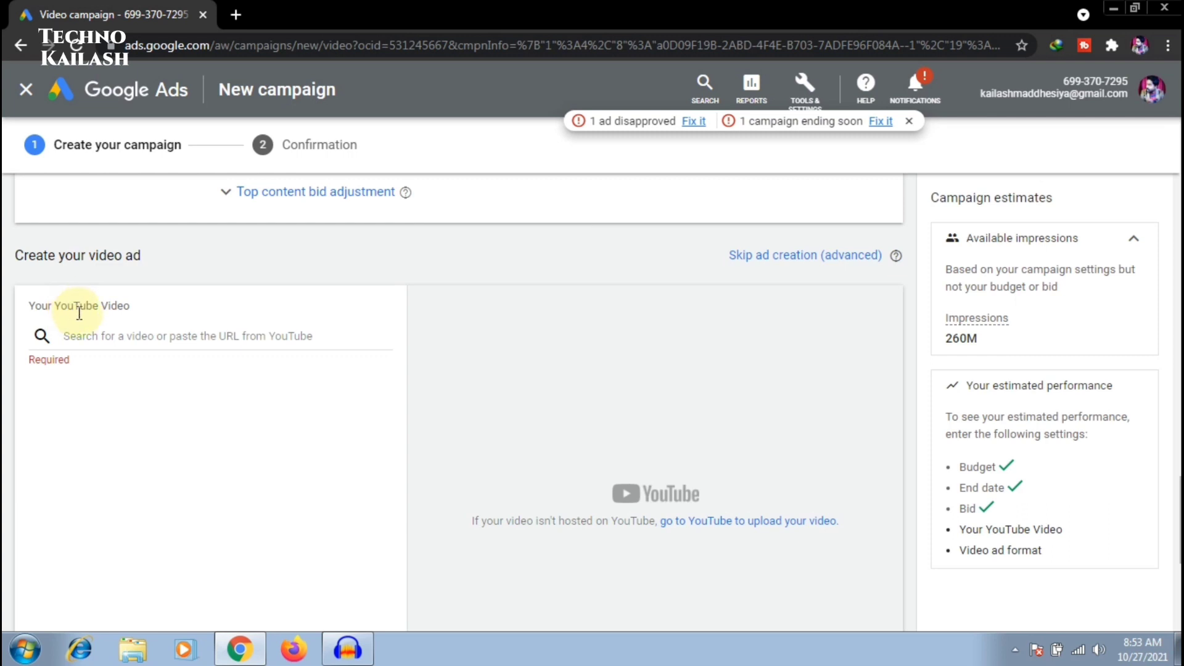
pyautogui.click(91, 336)
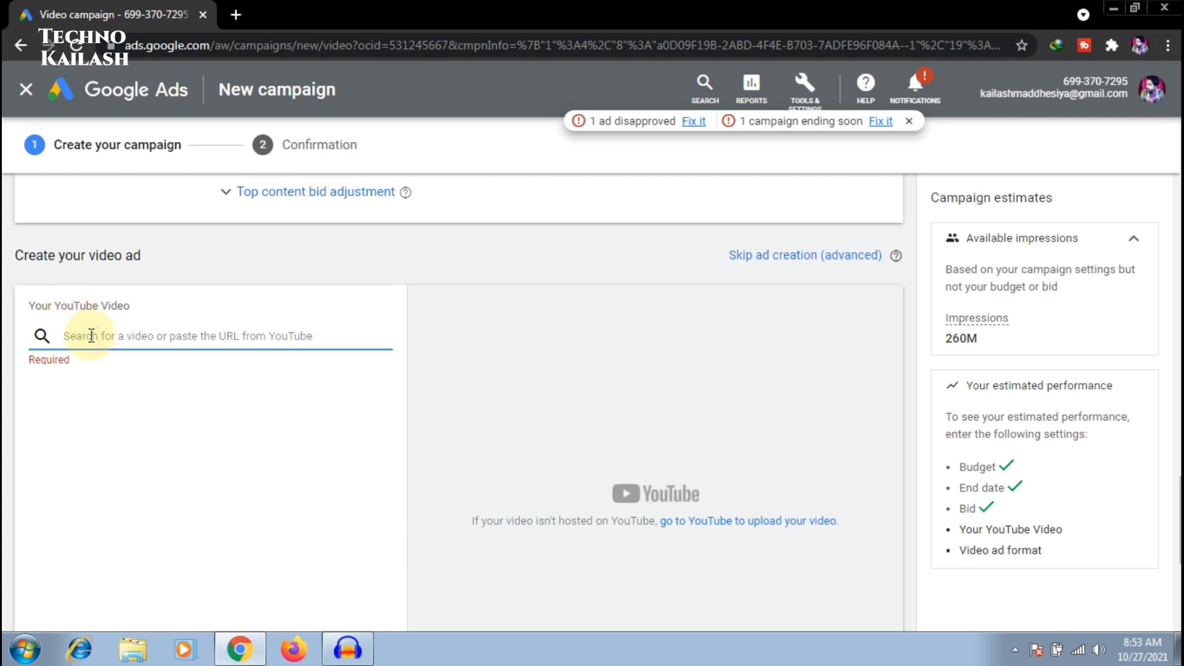
pyautogui.write('s')
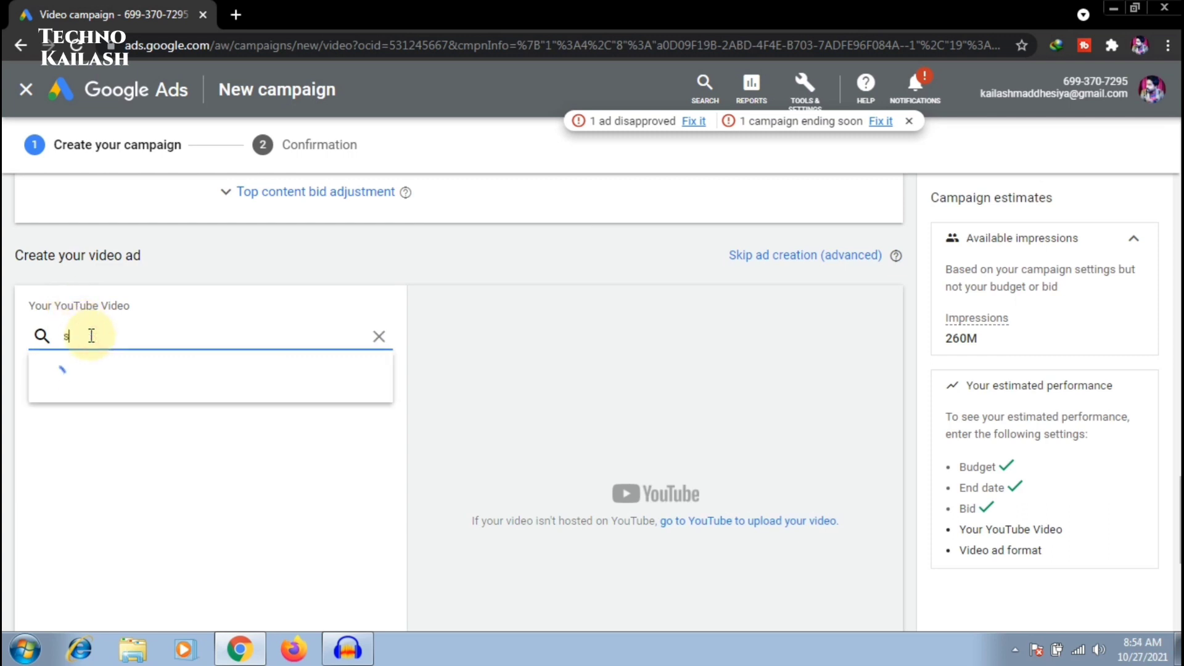
pyautogui.write('imcard kiske naam pr')
pyautogui.click(162, 469)
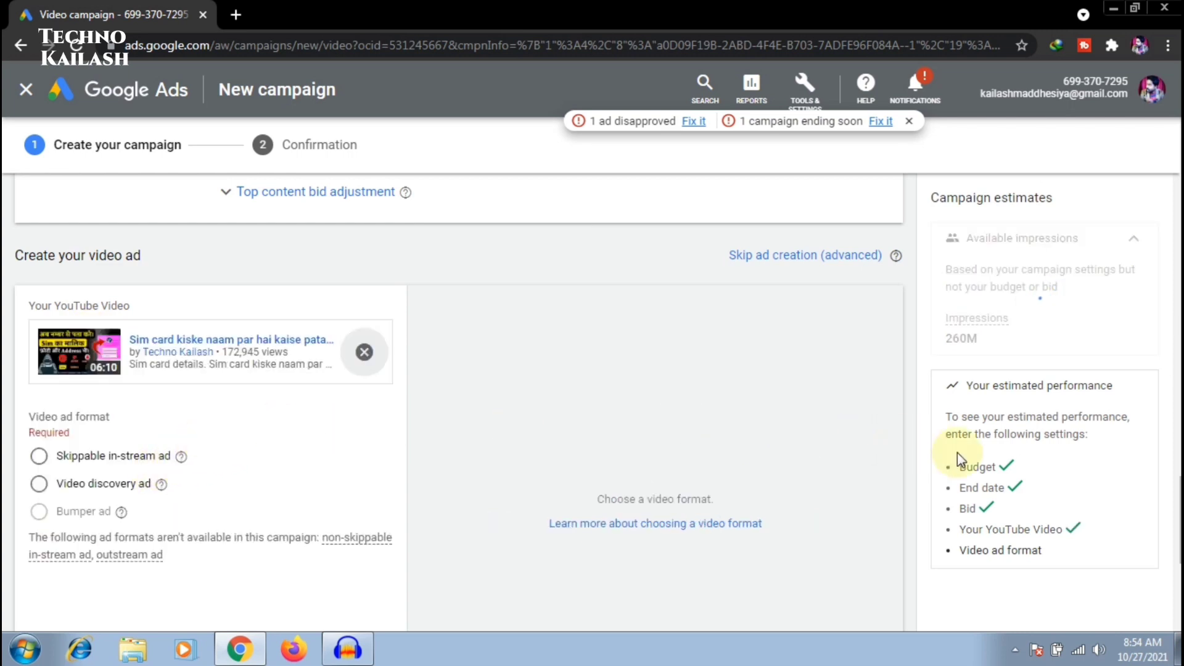
pyautogui.click(39, 485)
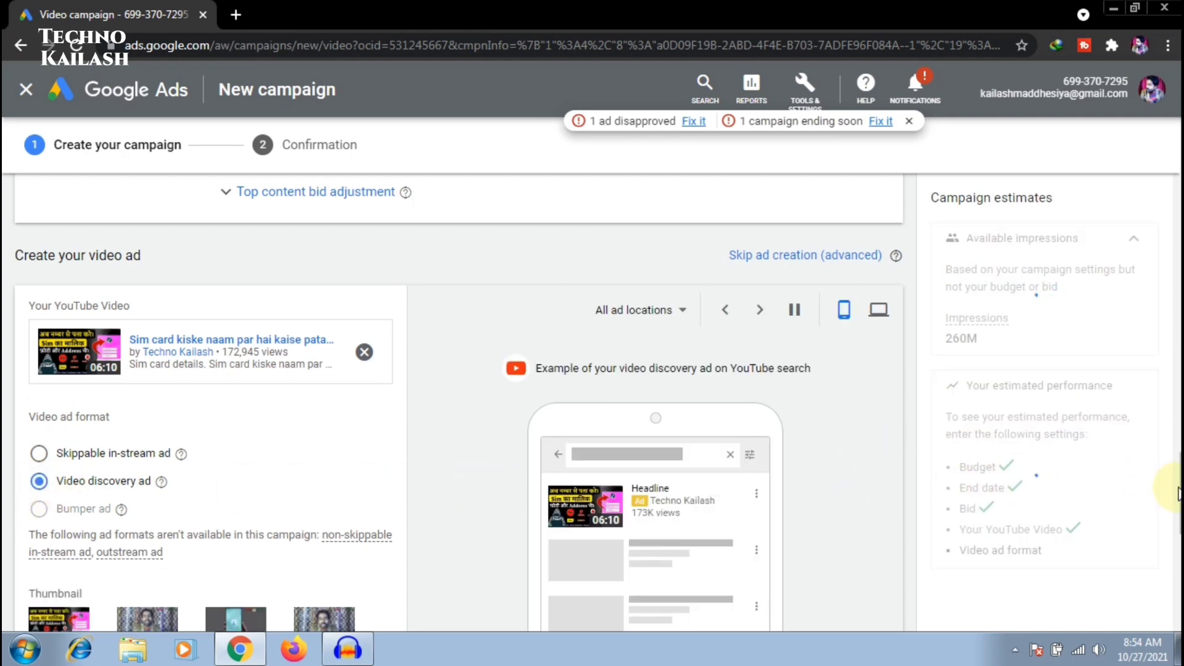
# Step: Enter "Sim CARD Owner DEtails" as the ad's headline and reuse it for Description 1 and Description 2
pyautogui.scroll(-7, 601, 408)
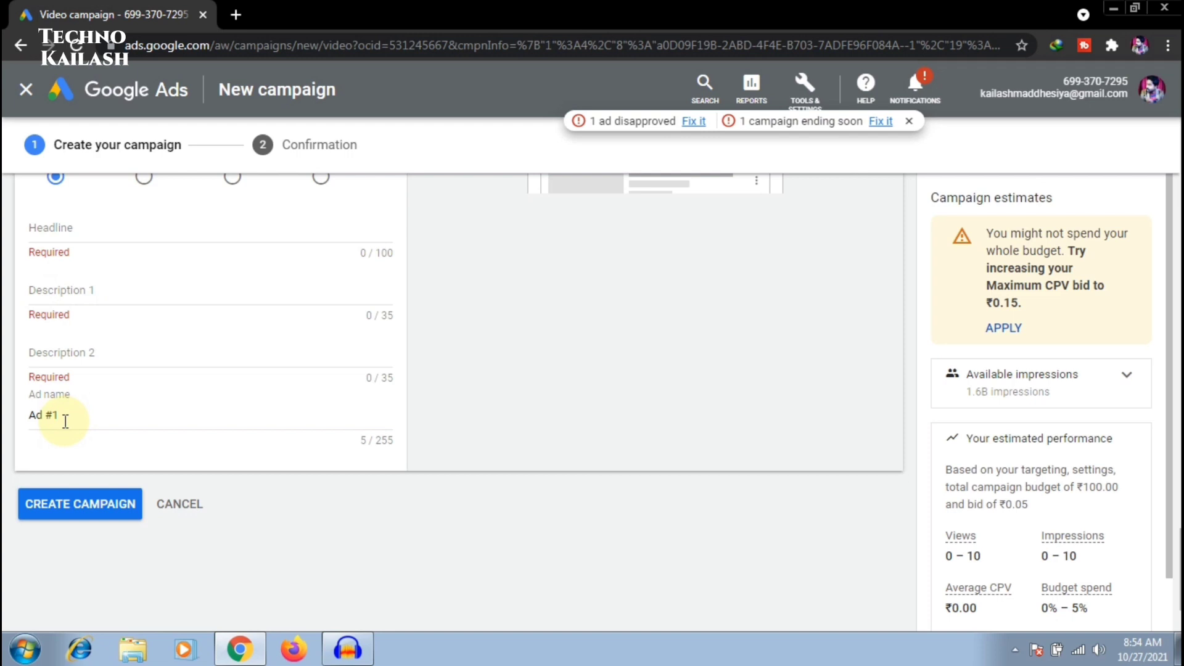
pyautogui.click(70, 232)
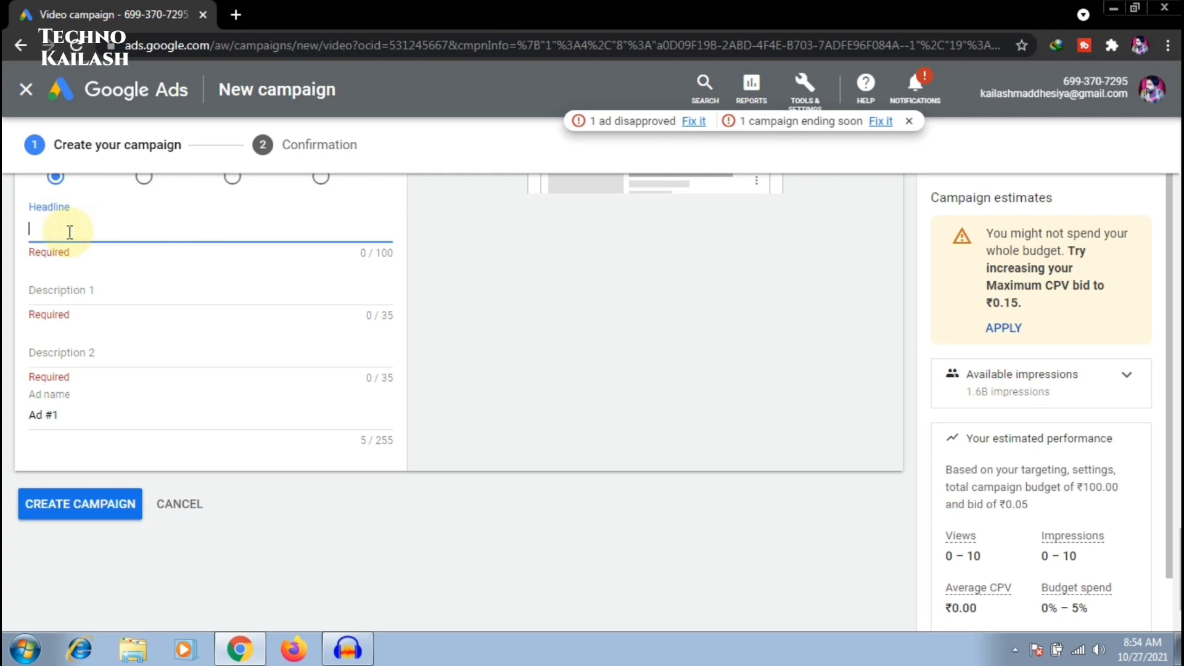
pyautogui.write('S')
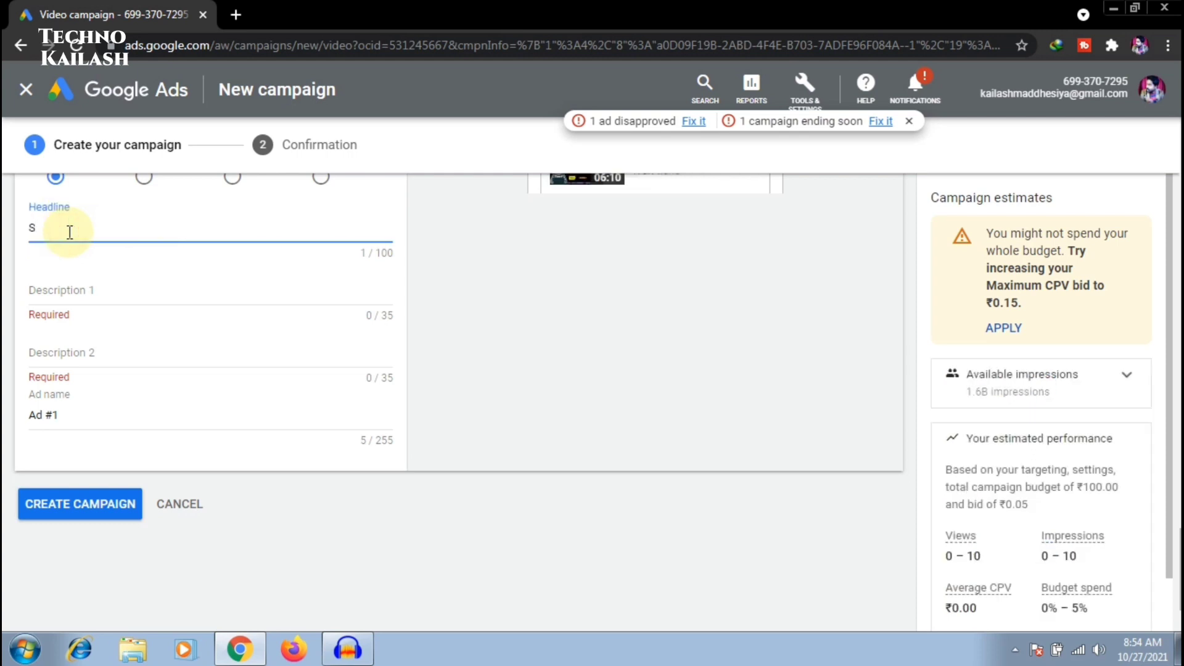
pyautogui.write('im CARD Owner DEtails')
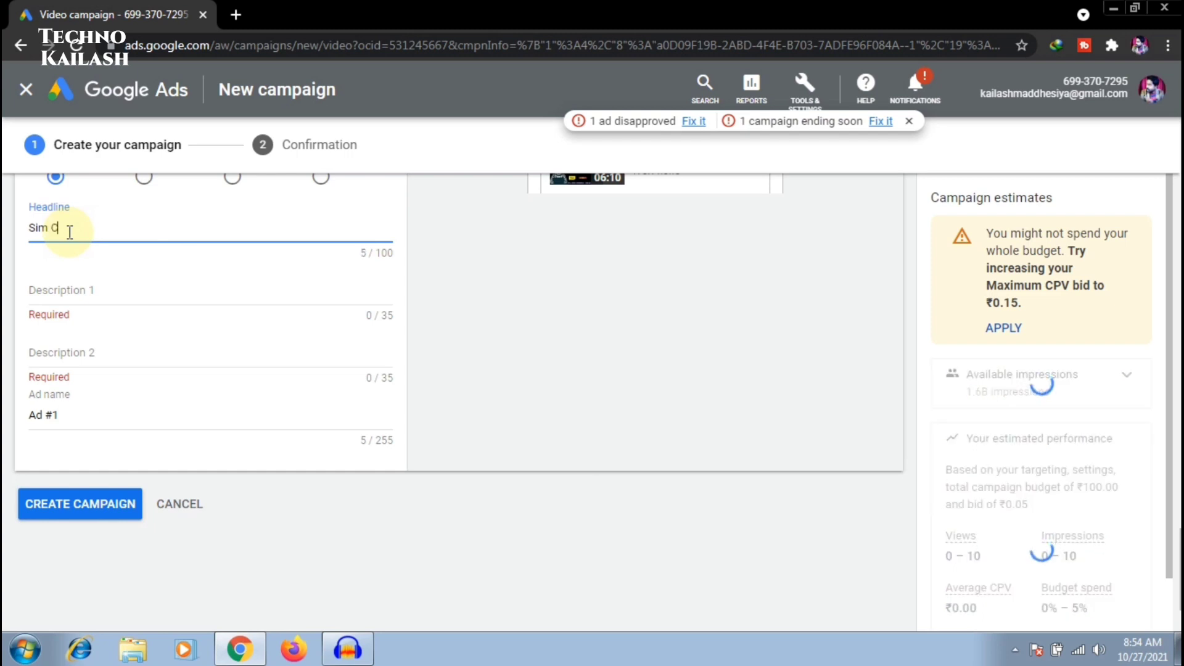
pyautogui.tripleClick(155, 234)
pyautogui.hotkey('ctrl', 'c')
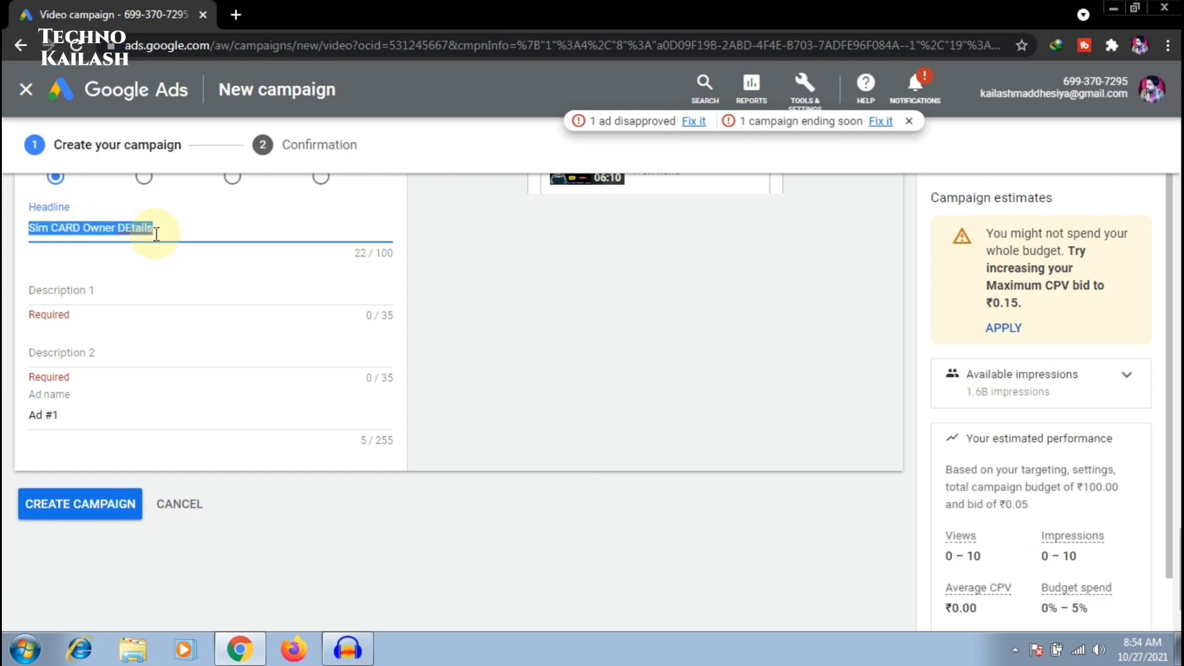
pyautogui.click(133, 305)
pyautogui.hotkey('ctrl', 'v')
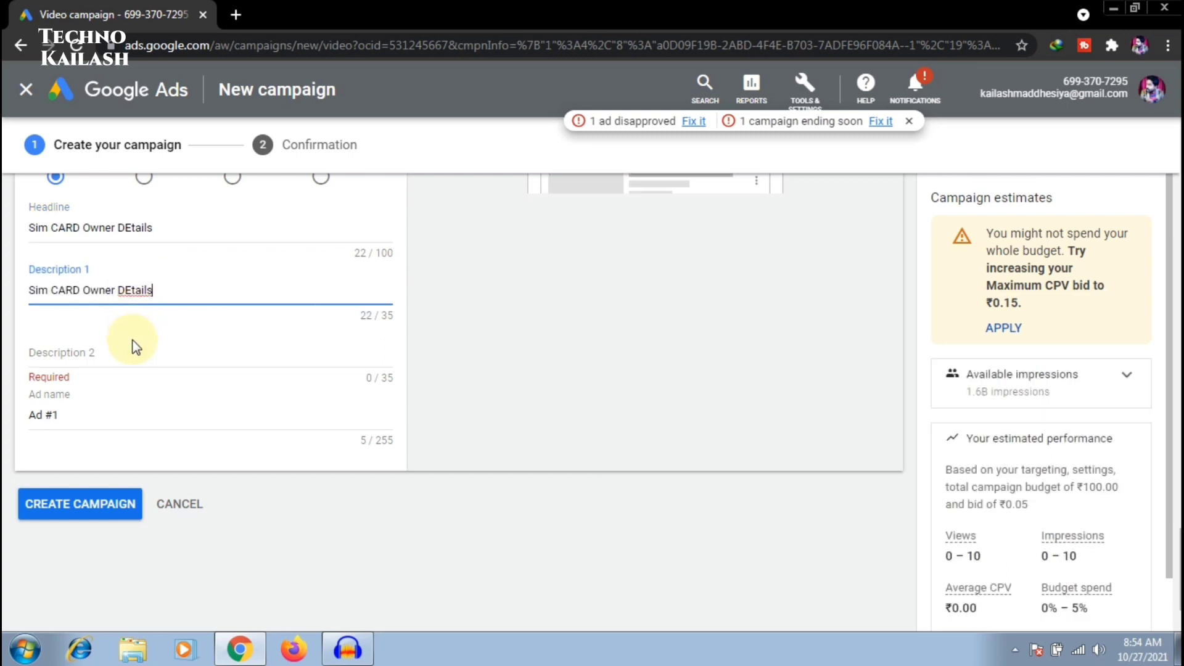
pyautogui.click(127, 353)
pyautogui.hotkey('ctrl', 'v')
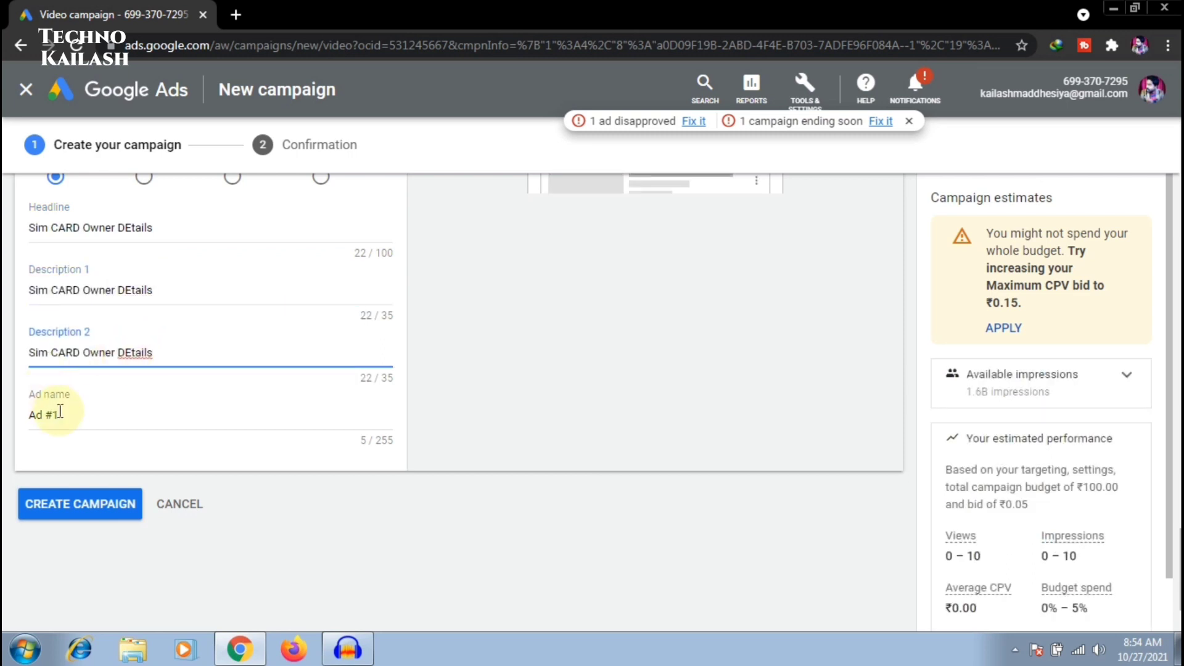
# Step: Keep the ad name "Ad #1", create the campaign and continue to its ad groups page
pyautogui.moveTo(60, 411); pyautogui.dragTo(6, 410)
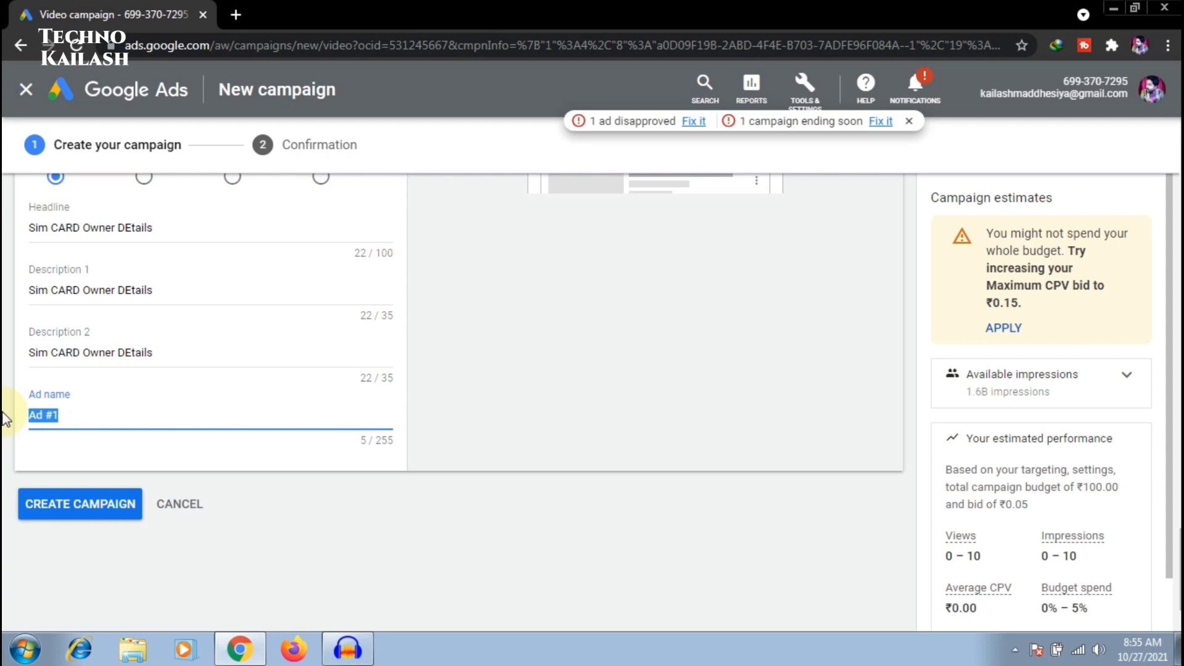
pyautogui.click(77, 413)
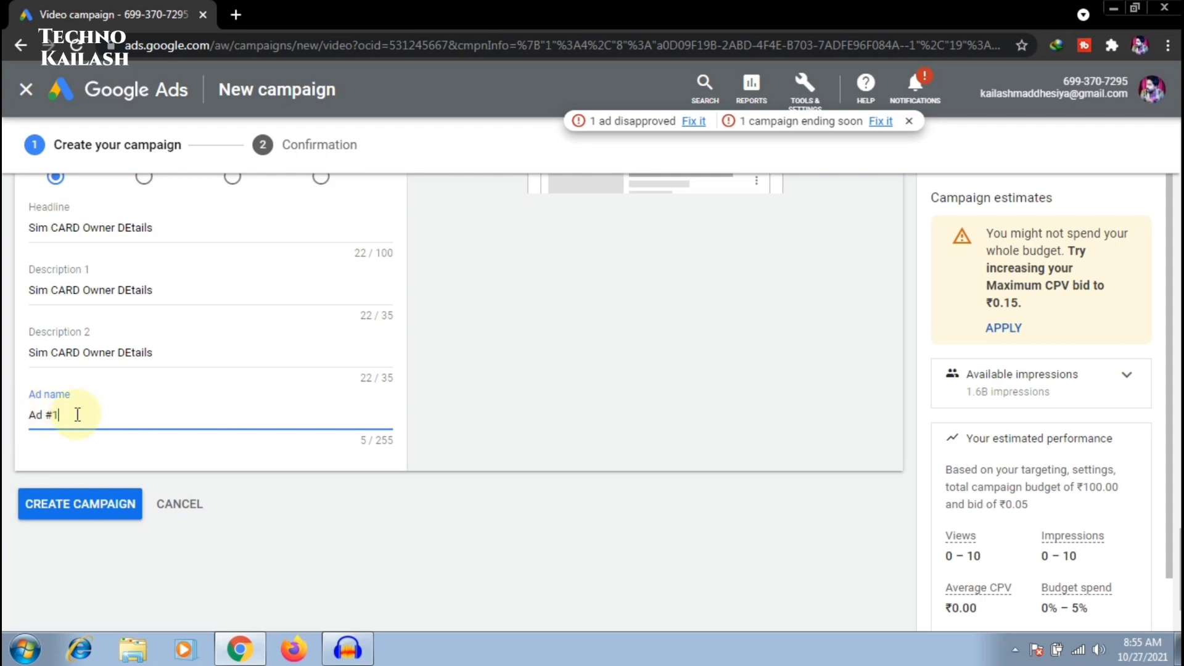
pyautogui.click(97, 507)
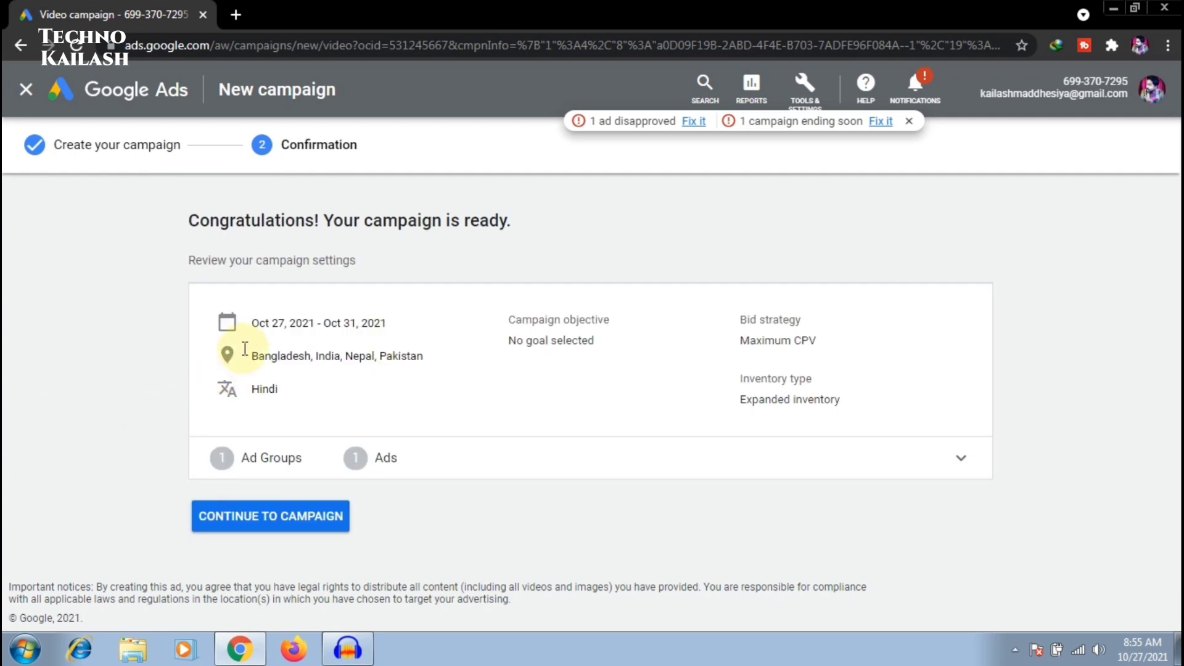
pyautogui.click(238, 518)
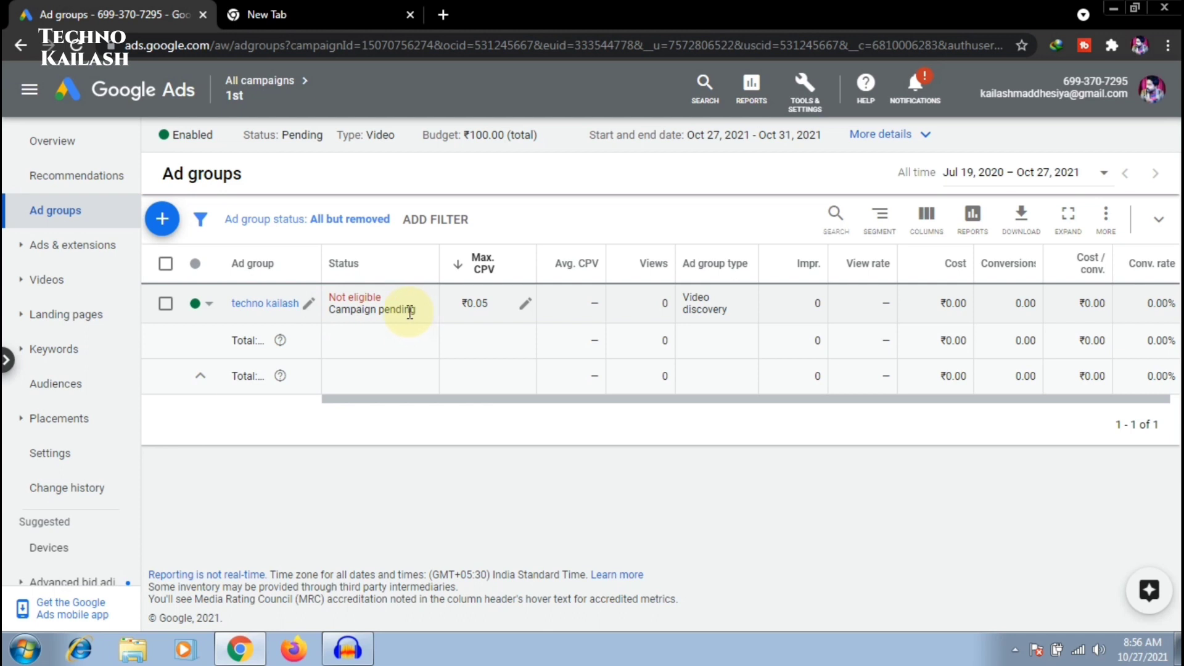
# Step: Check the status of the new ad group in the ad groups table
pyautogui.moveTo(415, 312); pyautogui.dragTo(312, 312)
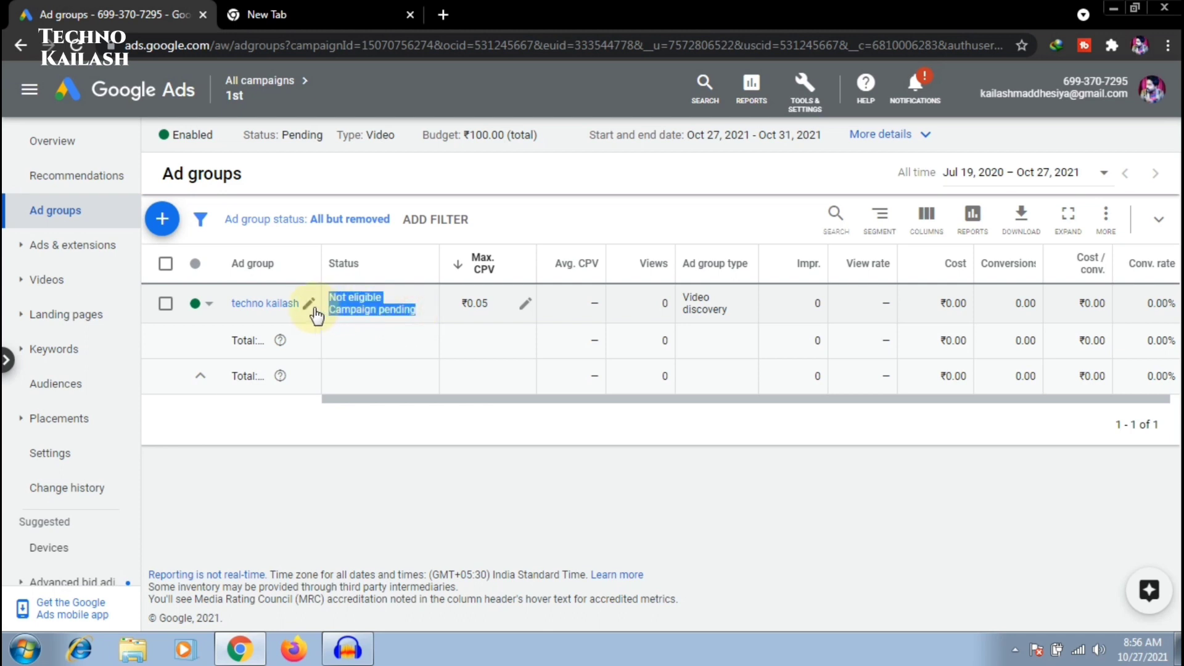
pyautogui.click(356, 326)
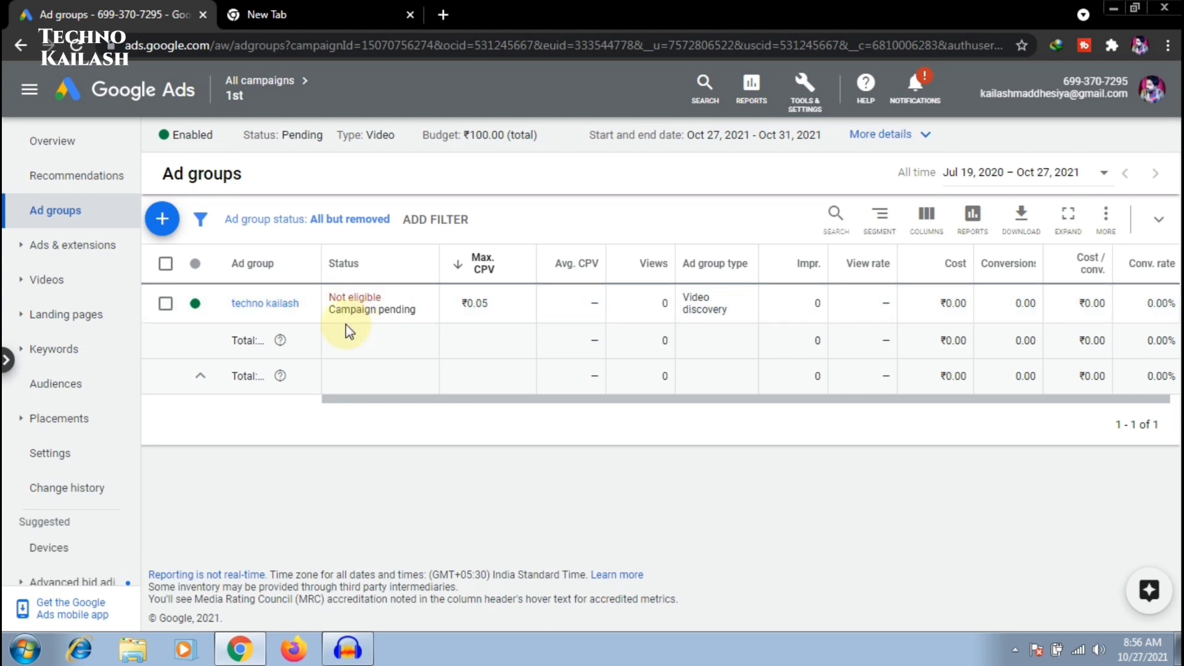